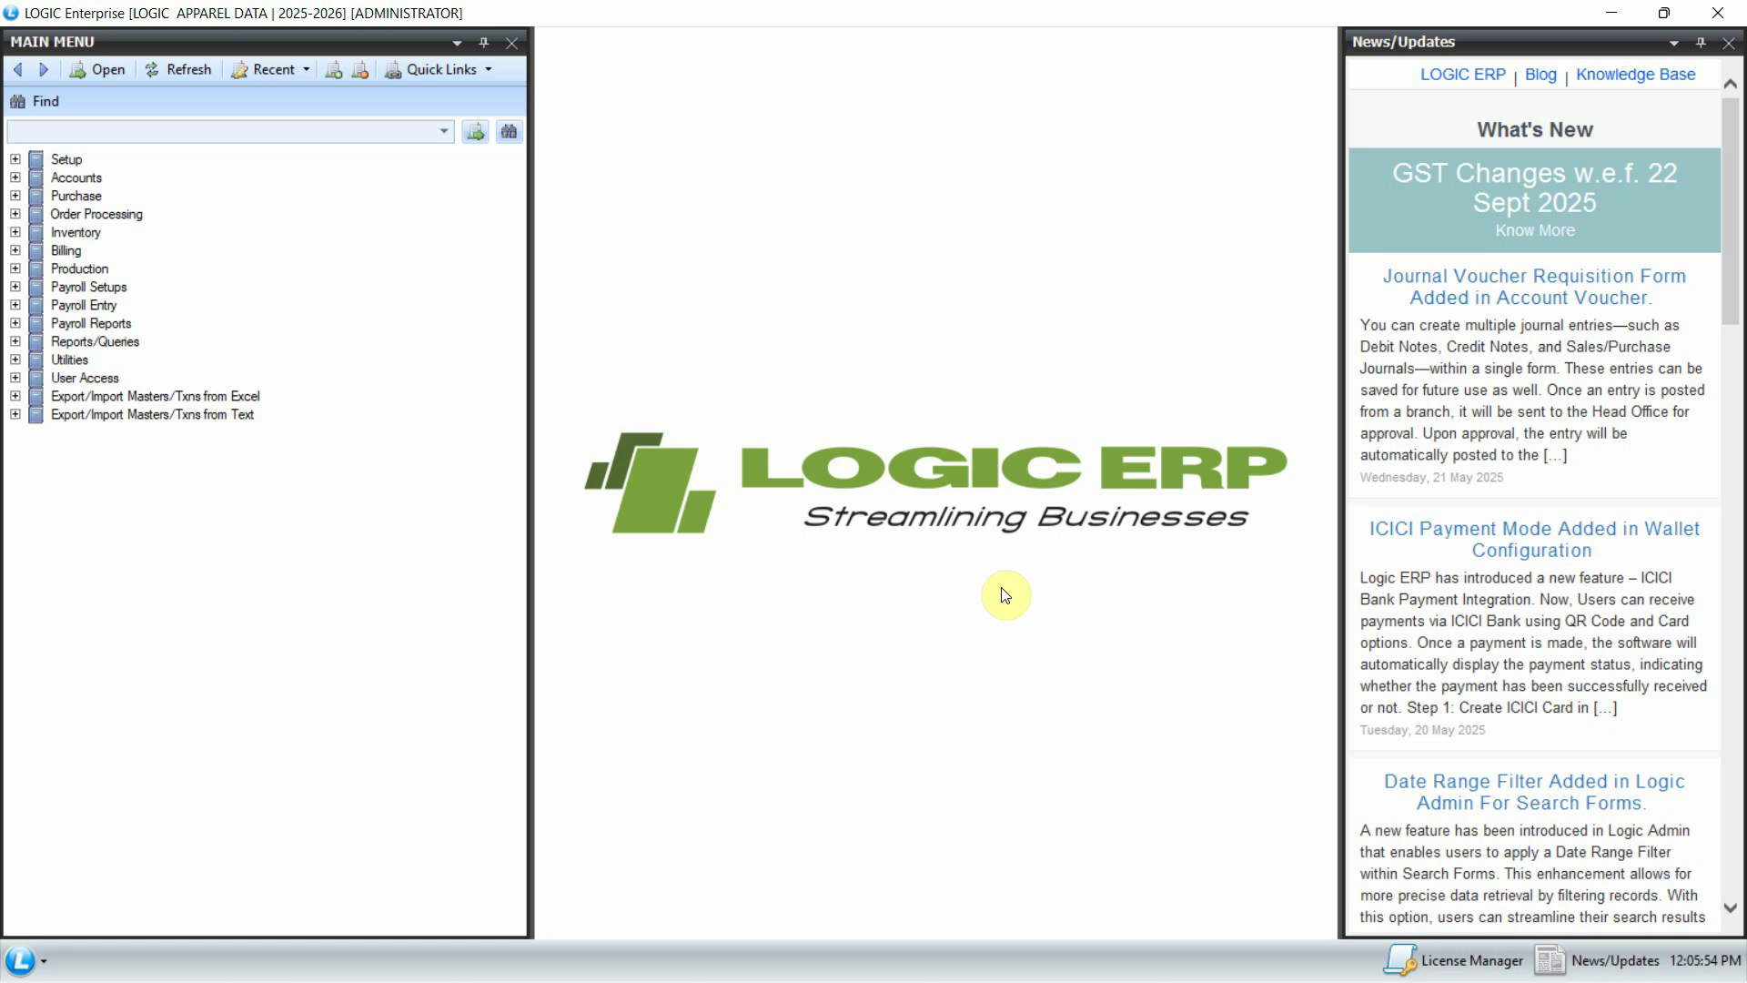
- Open Setup Schemes for Sale Order from the Configurations group of the Setup section
click(67, 160)
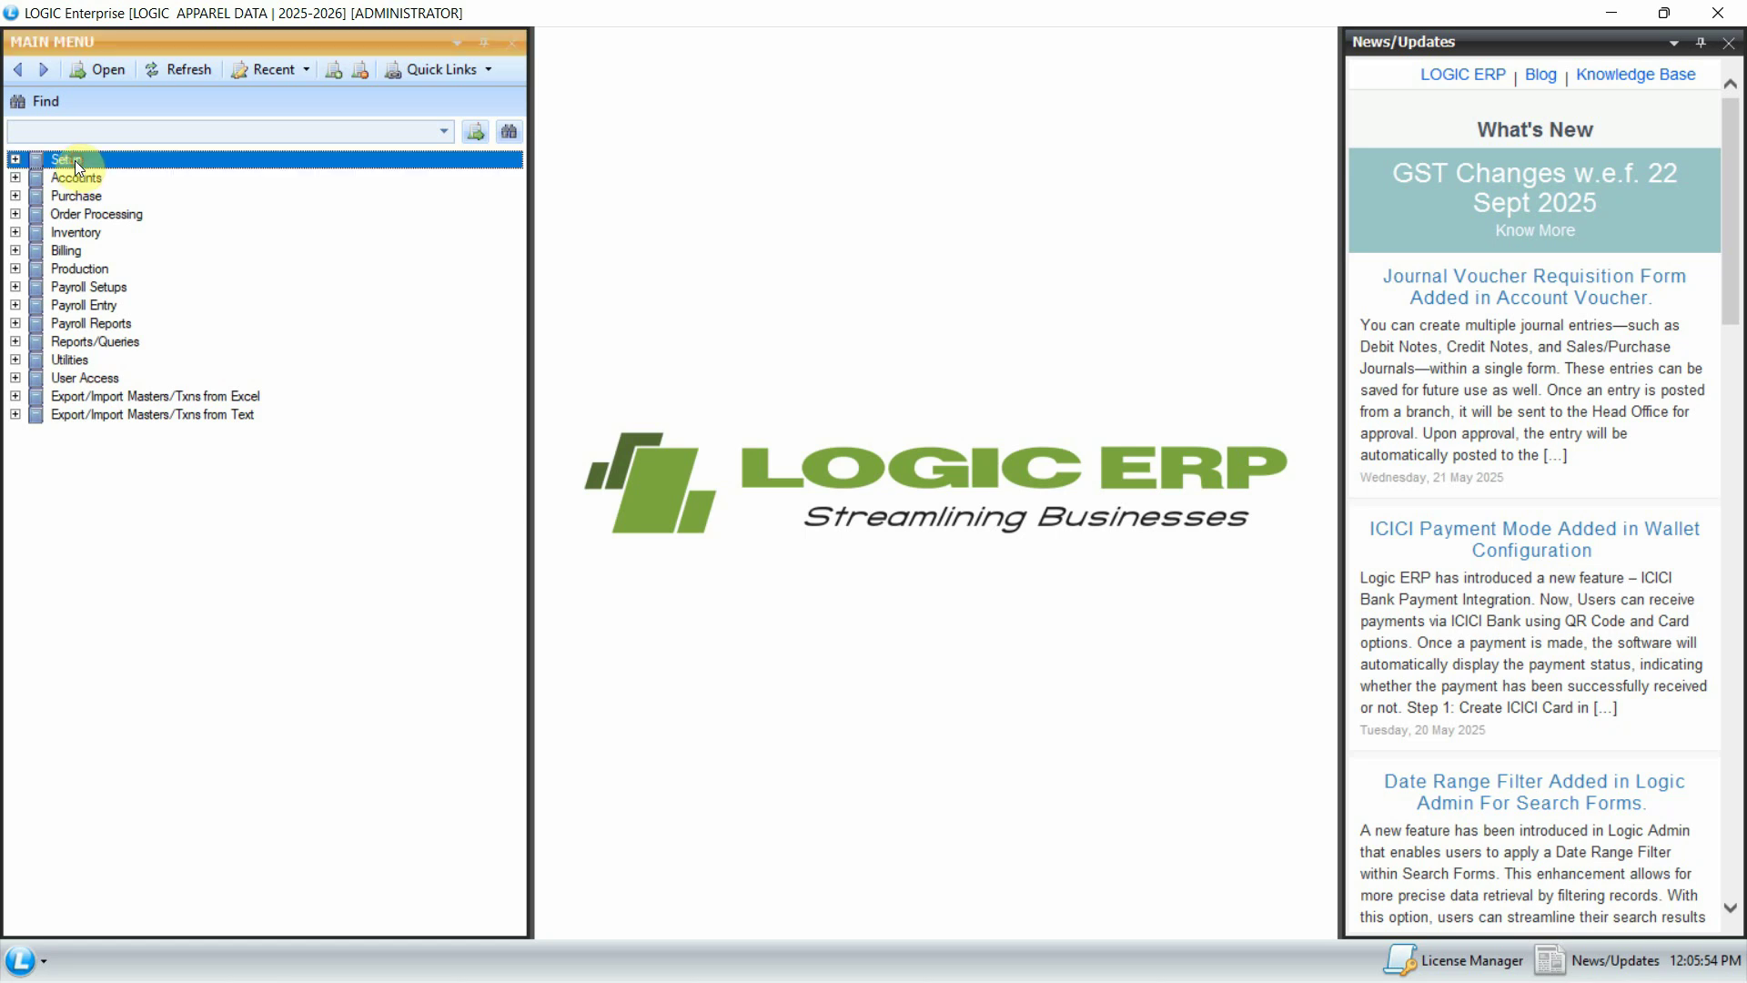
click(15, 161)
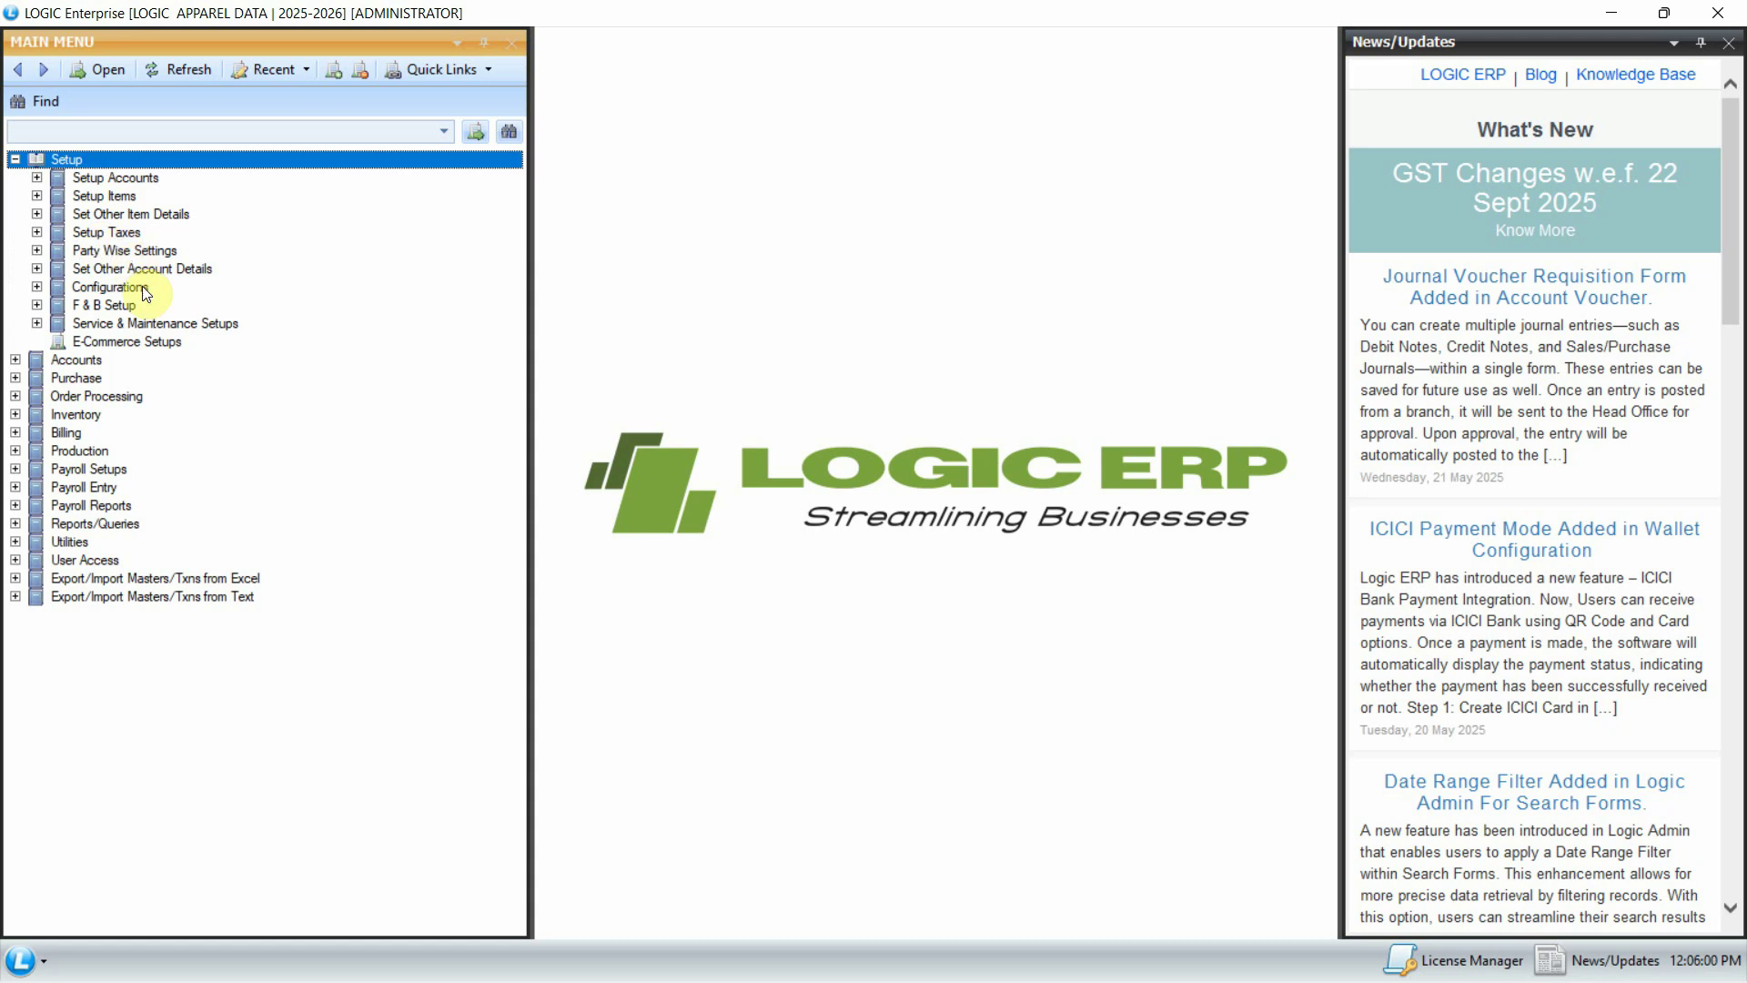
click(105, 288)
click(37, 288)
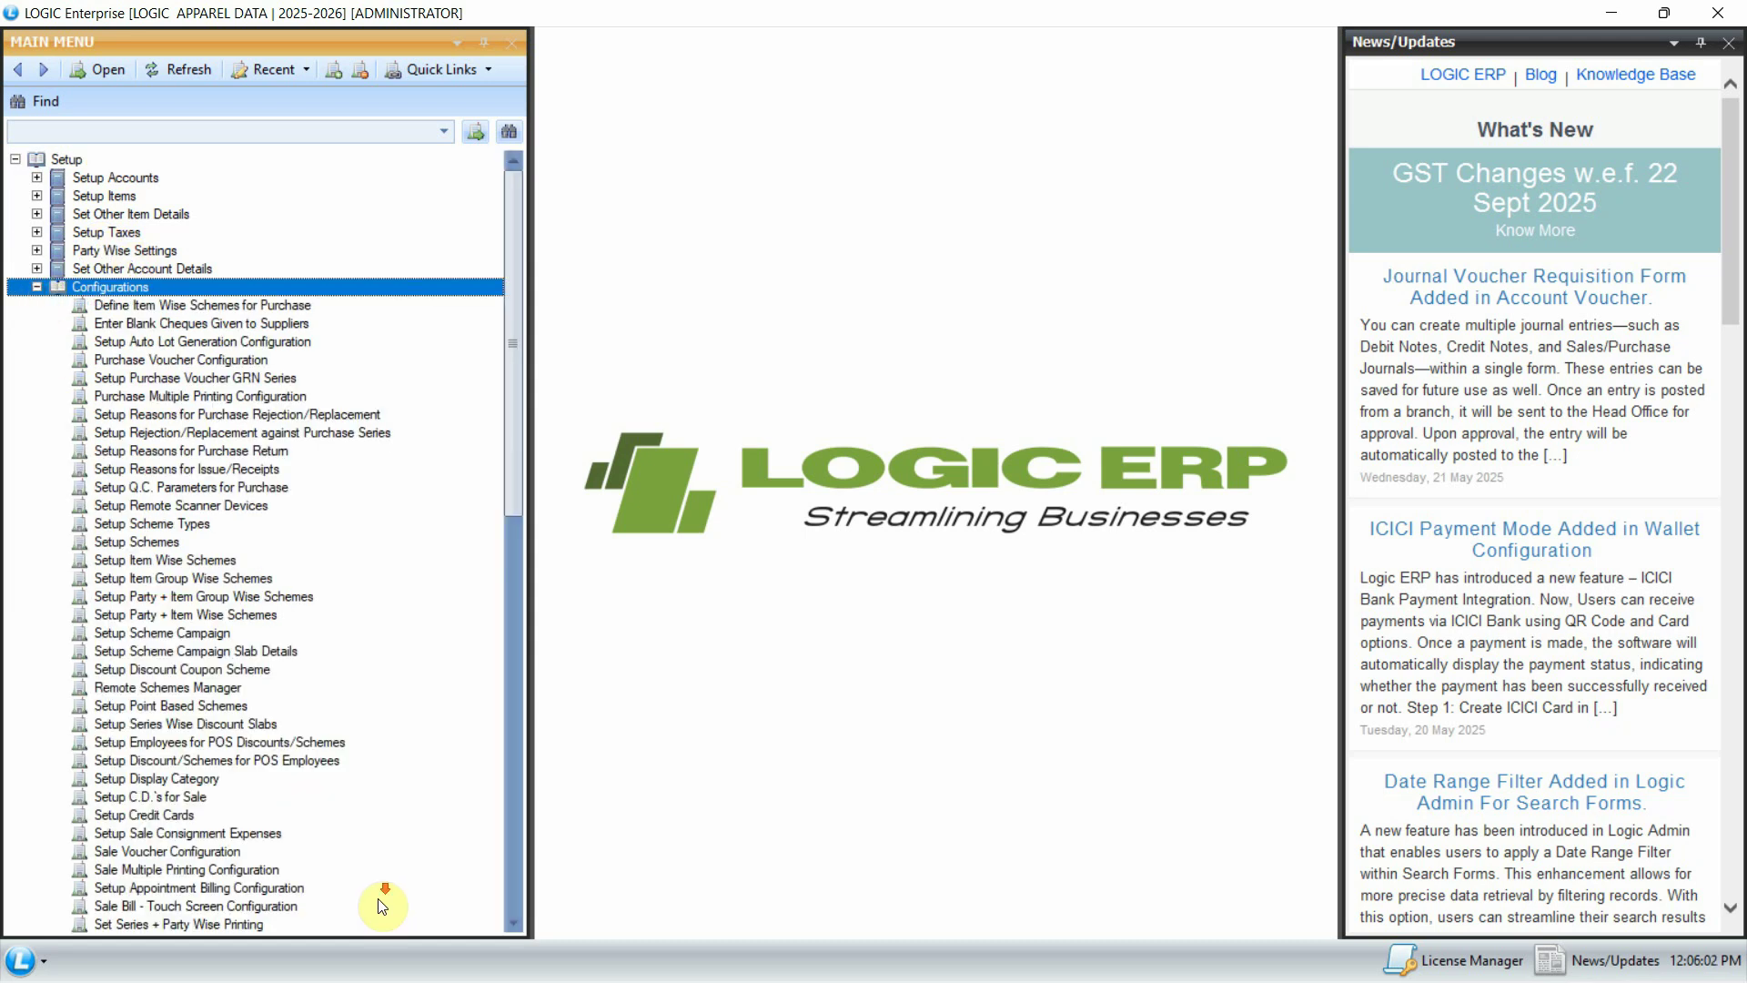
scroll(379, 918, down, 9)
click(270, 763)
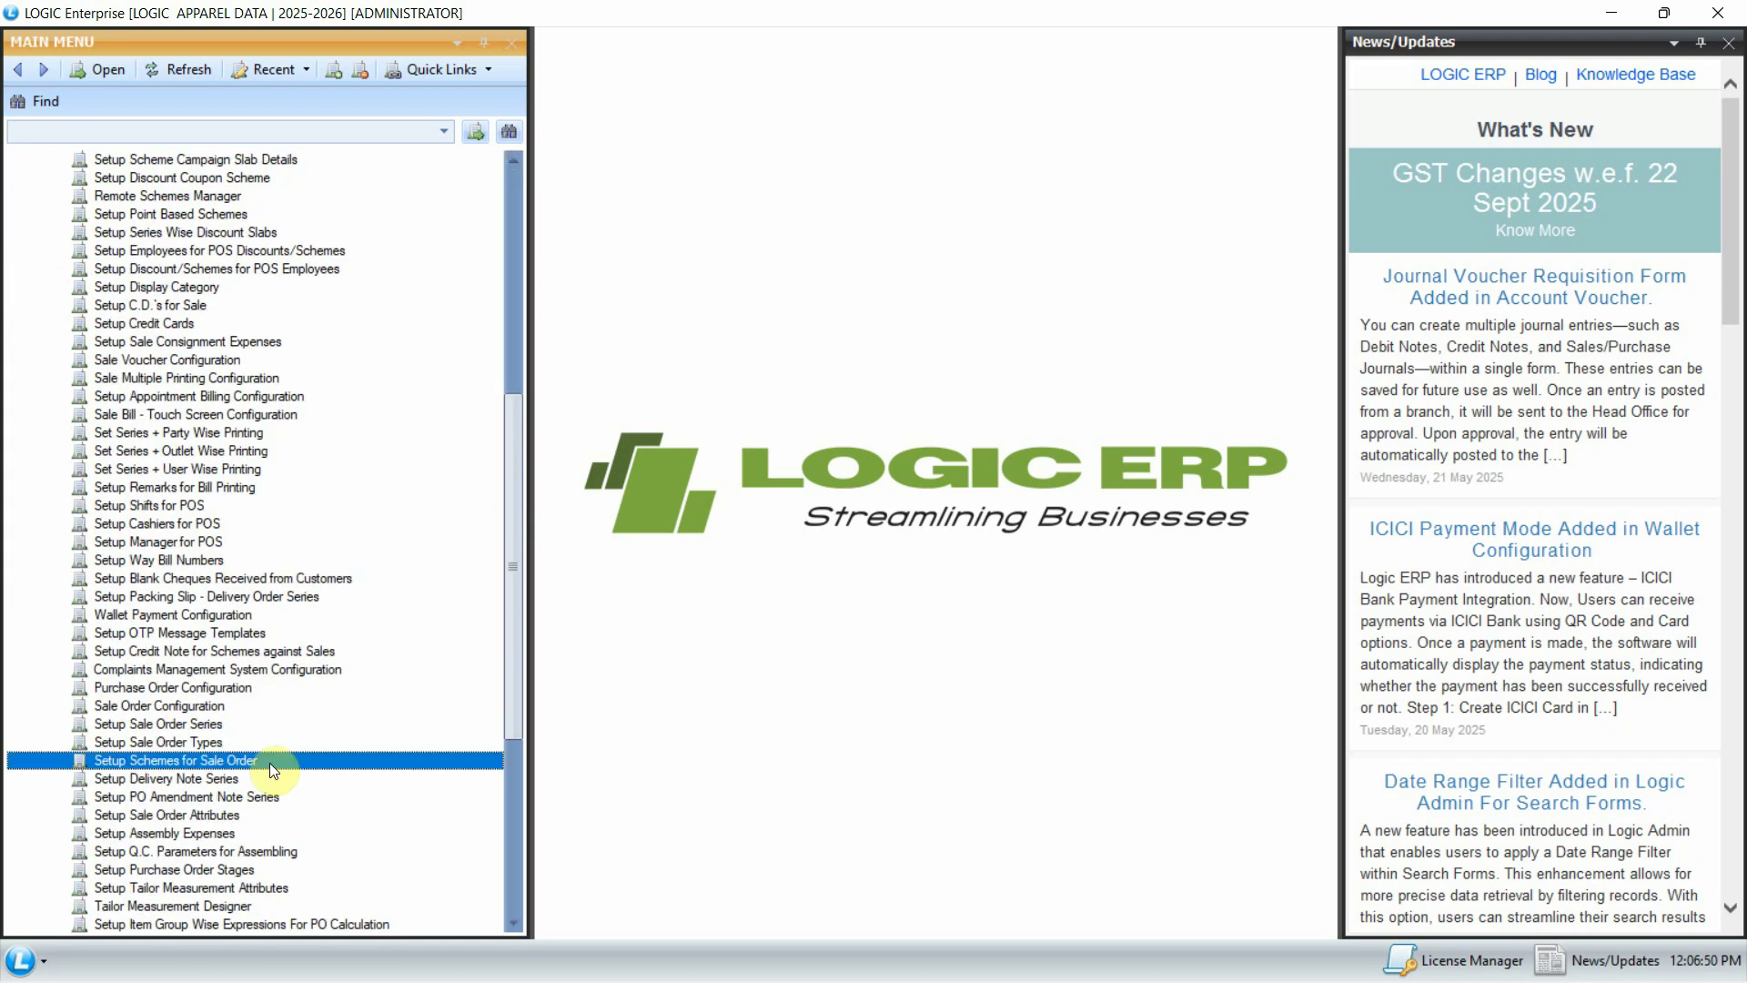
double_click(268, 762)
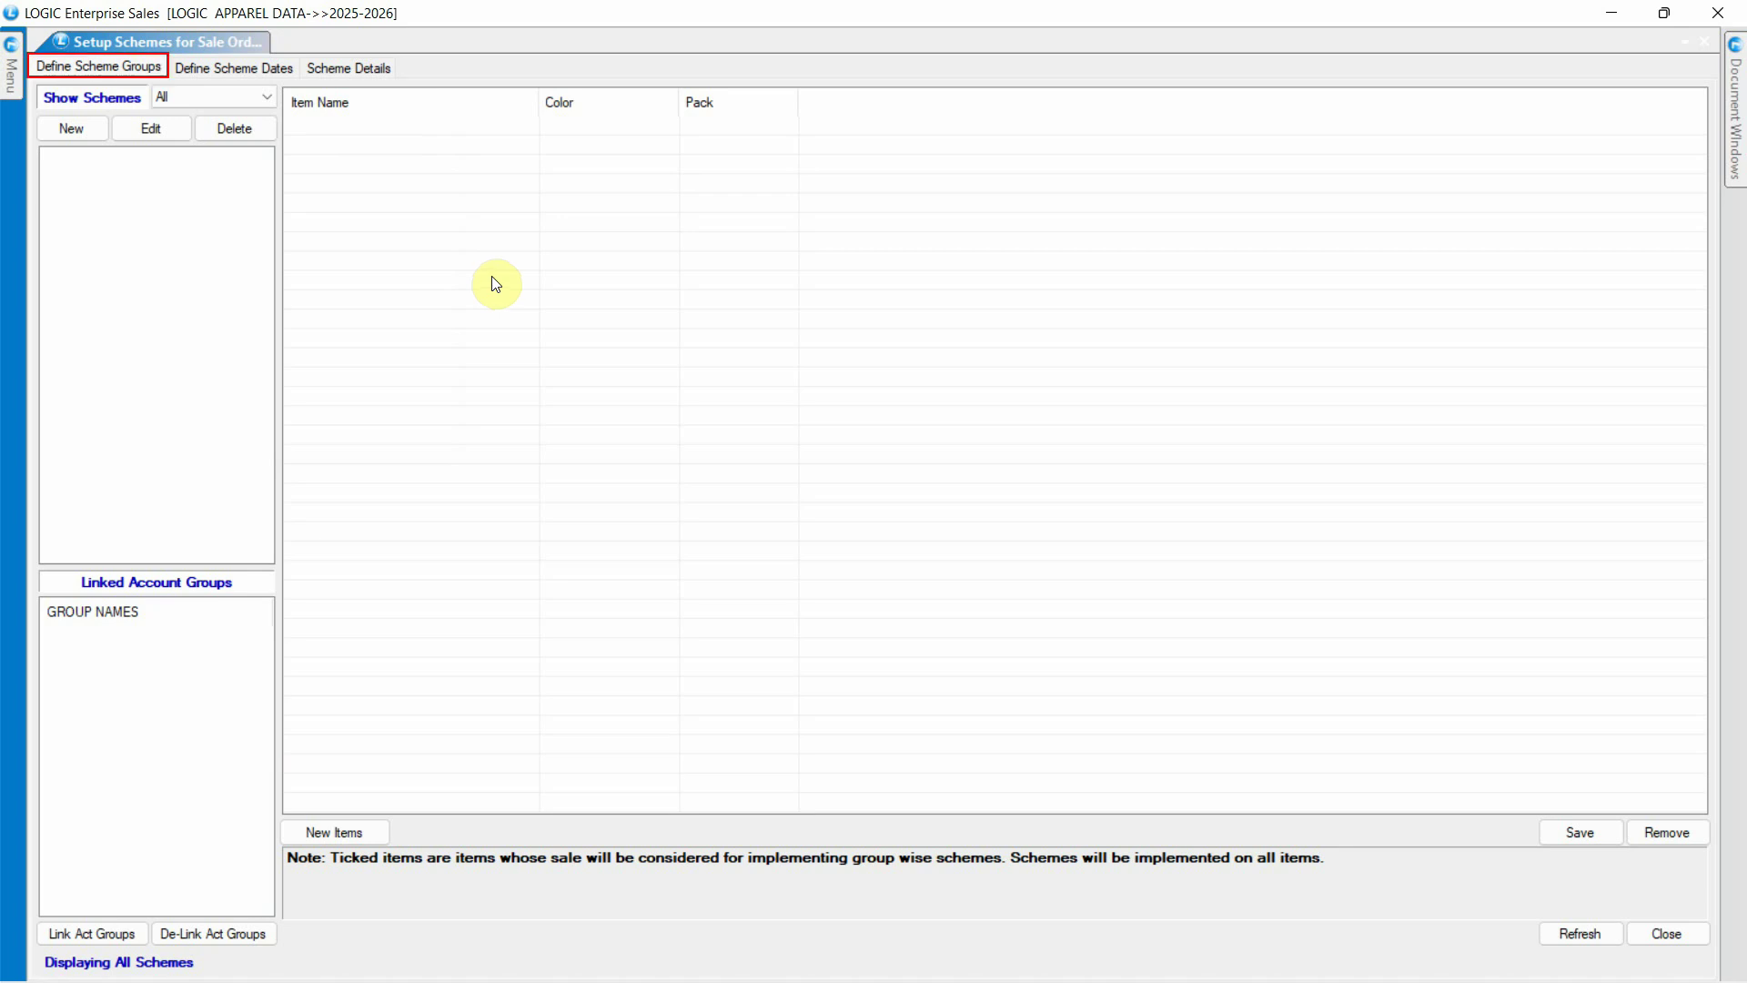
- Create a new scheme group with reference and description BUY 1 & GET 1 FREE, and save it
click(69, 132)
text(B)
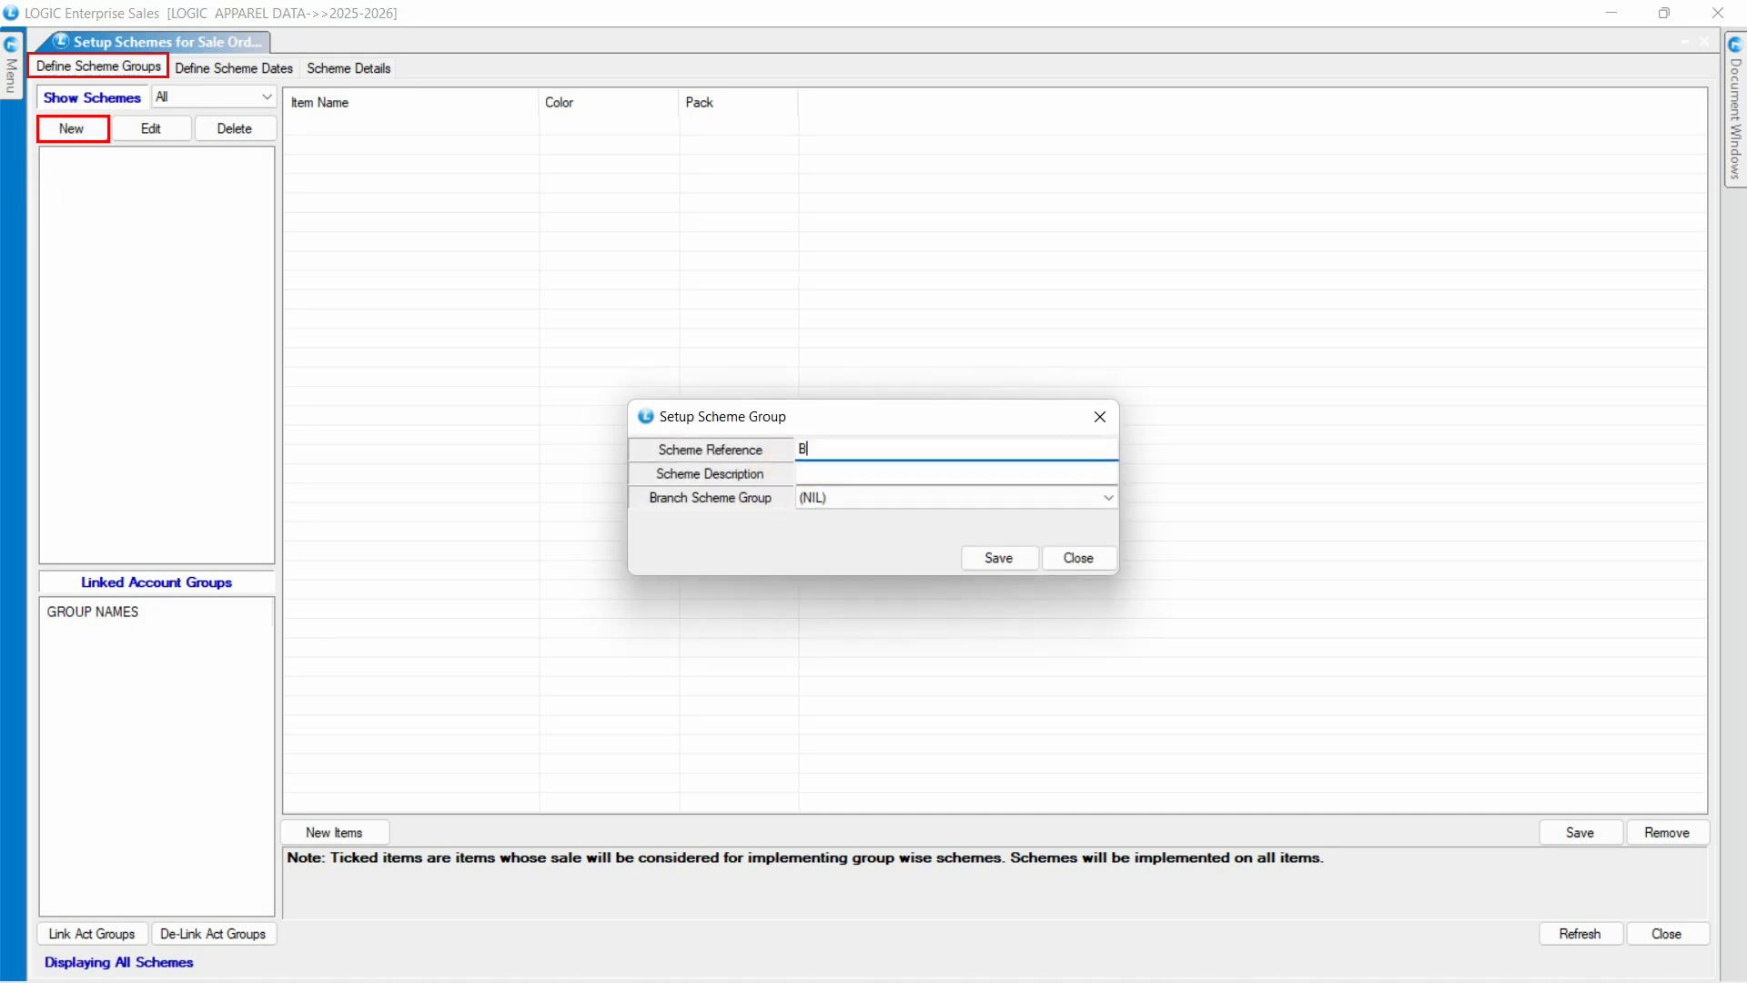
text(UY 1 & GET 1 FREE)
click(847, 473)
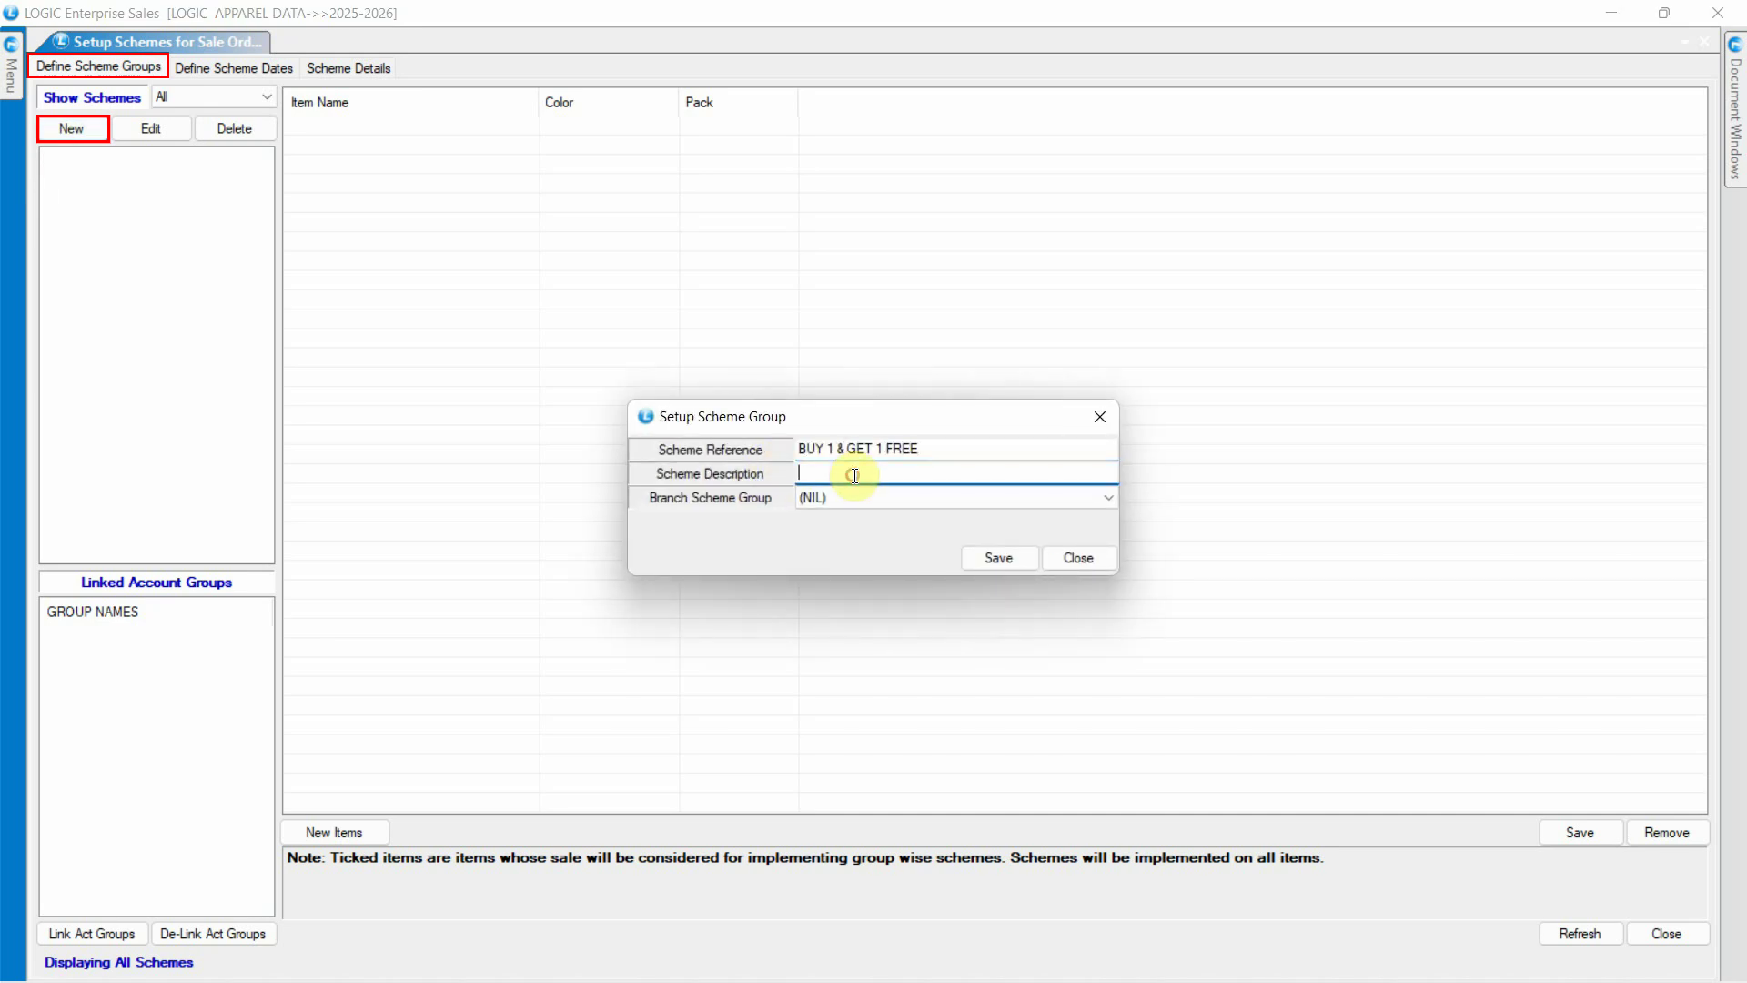
text(BUY 1 & GET 1 FREE)
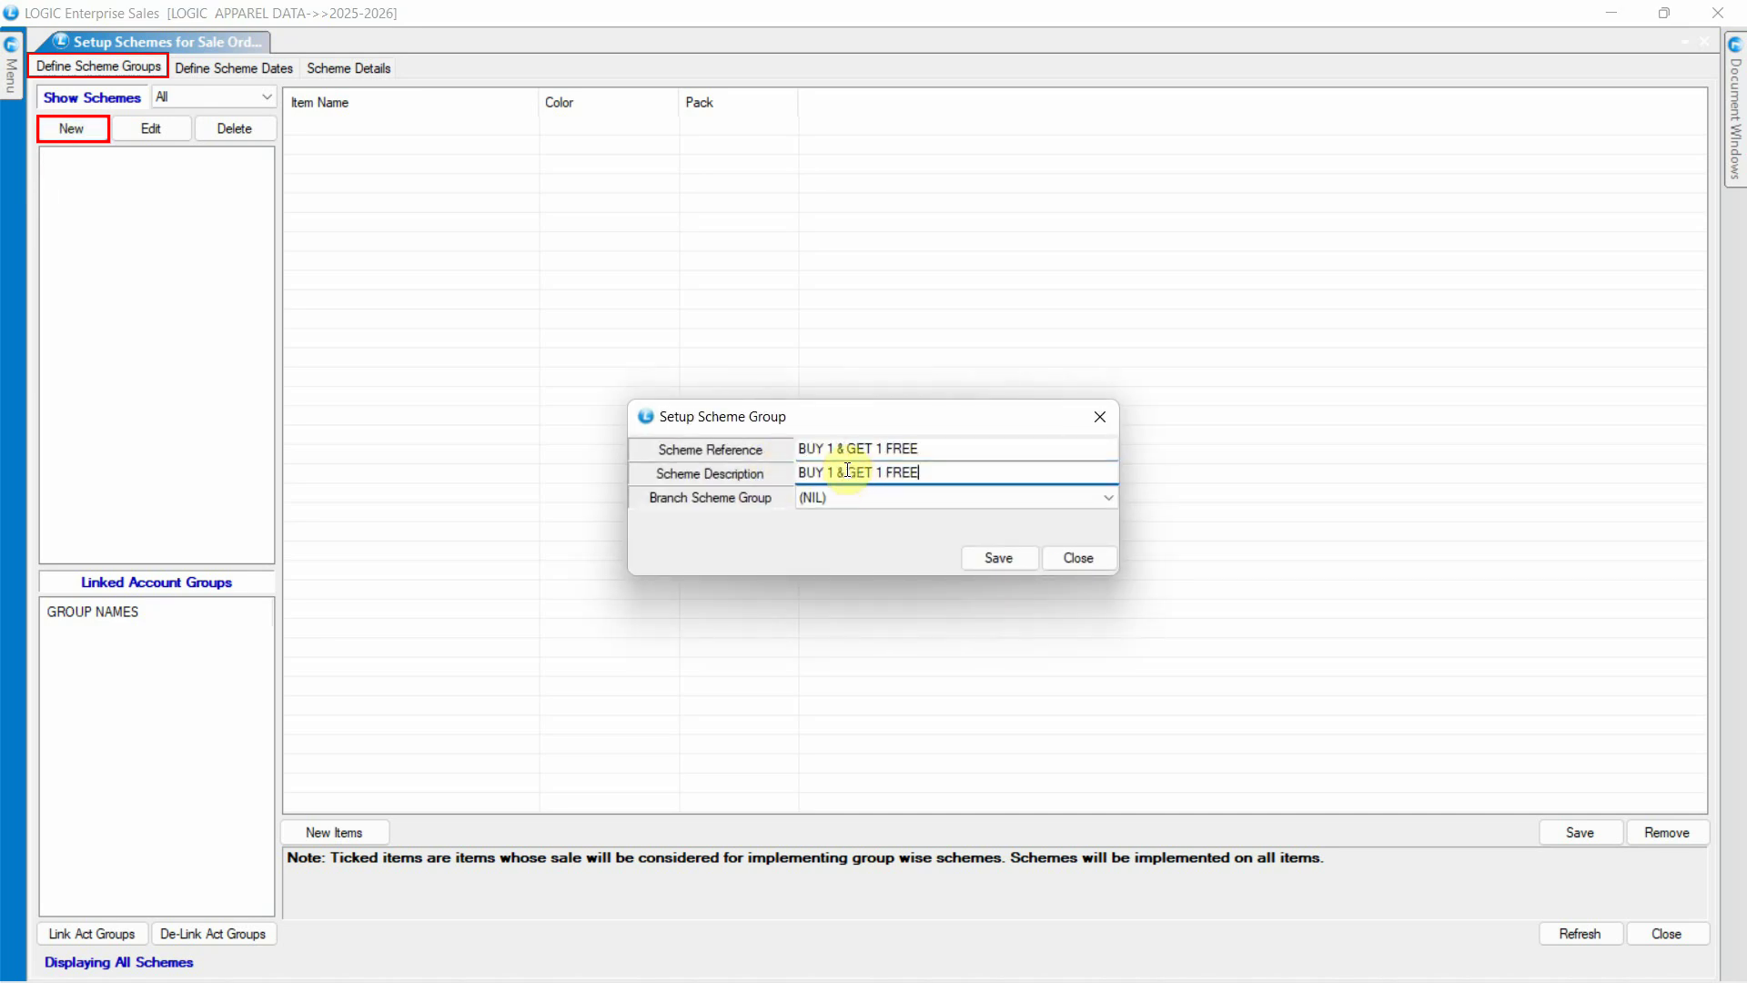
click(998, 557)
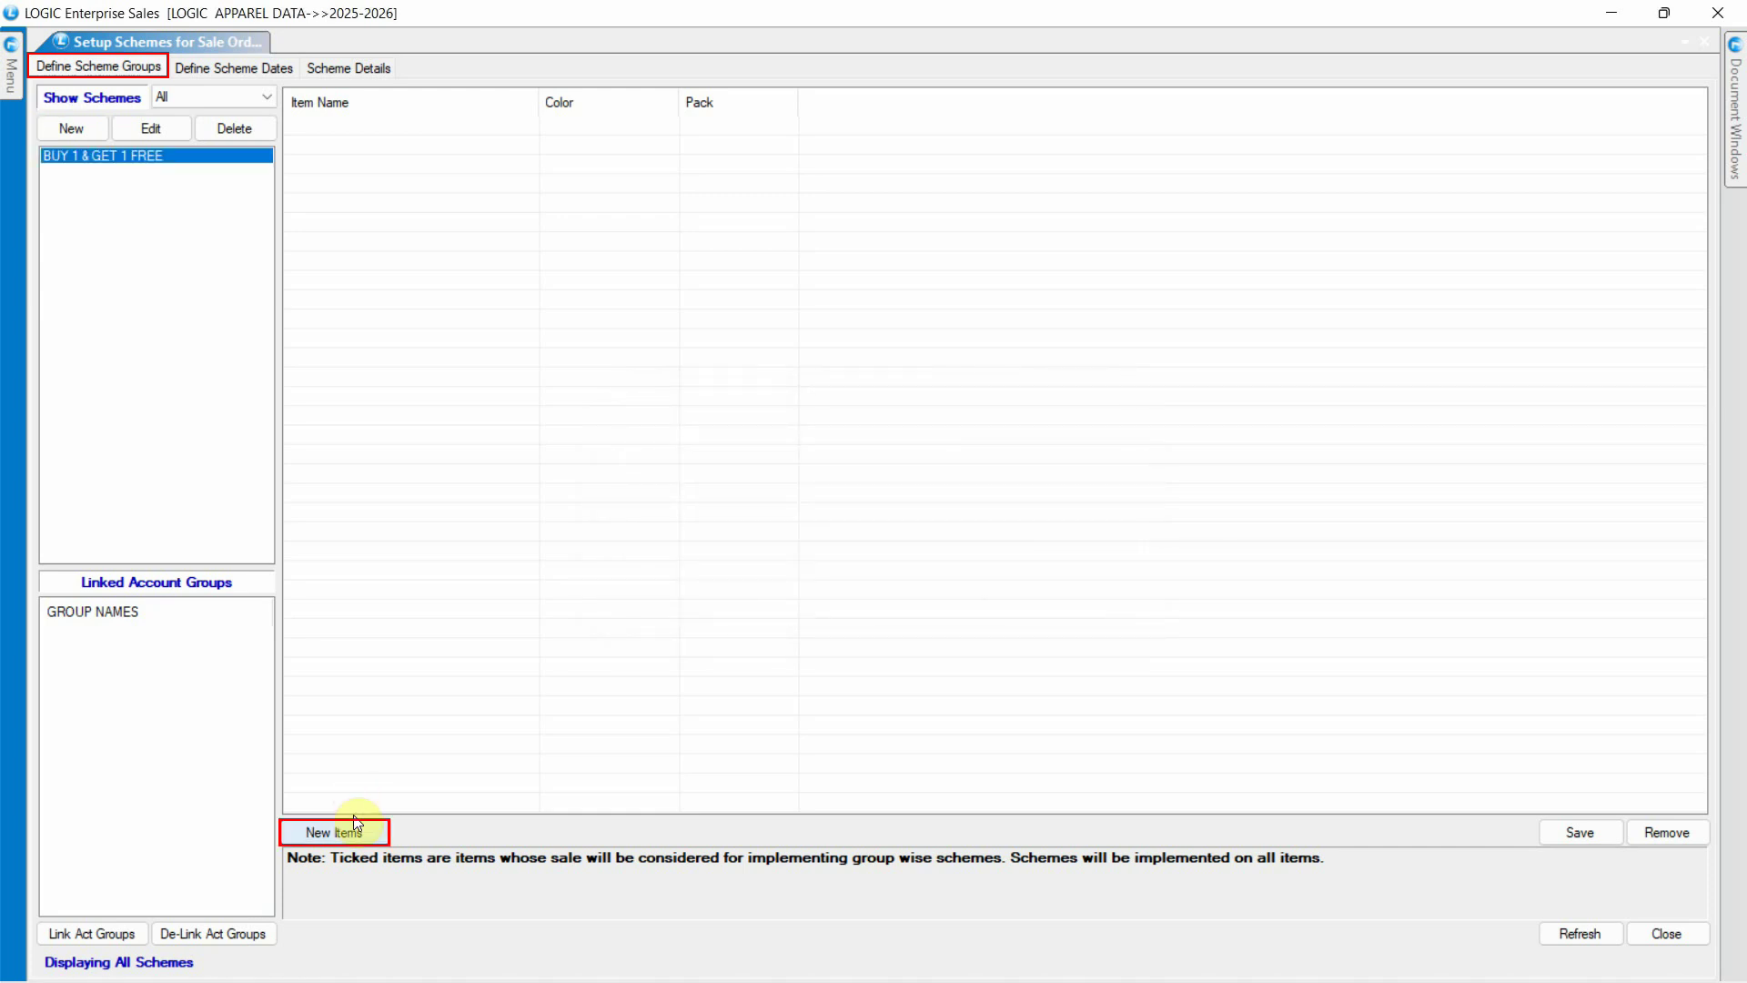
- Add the size S items 003_MINI CLUB BOYS SHIRT and 7412_THE BRITISH CLUB MENS SHIRT to the scheme group and save it
click(356, 824)
click(1273, 356)
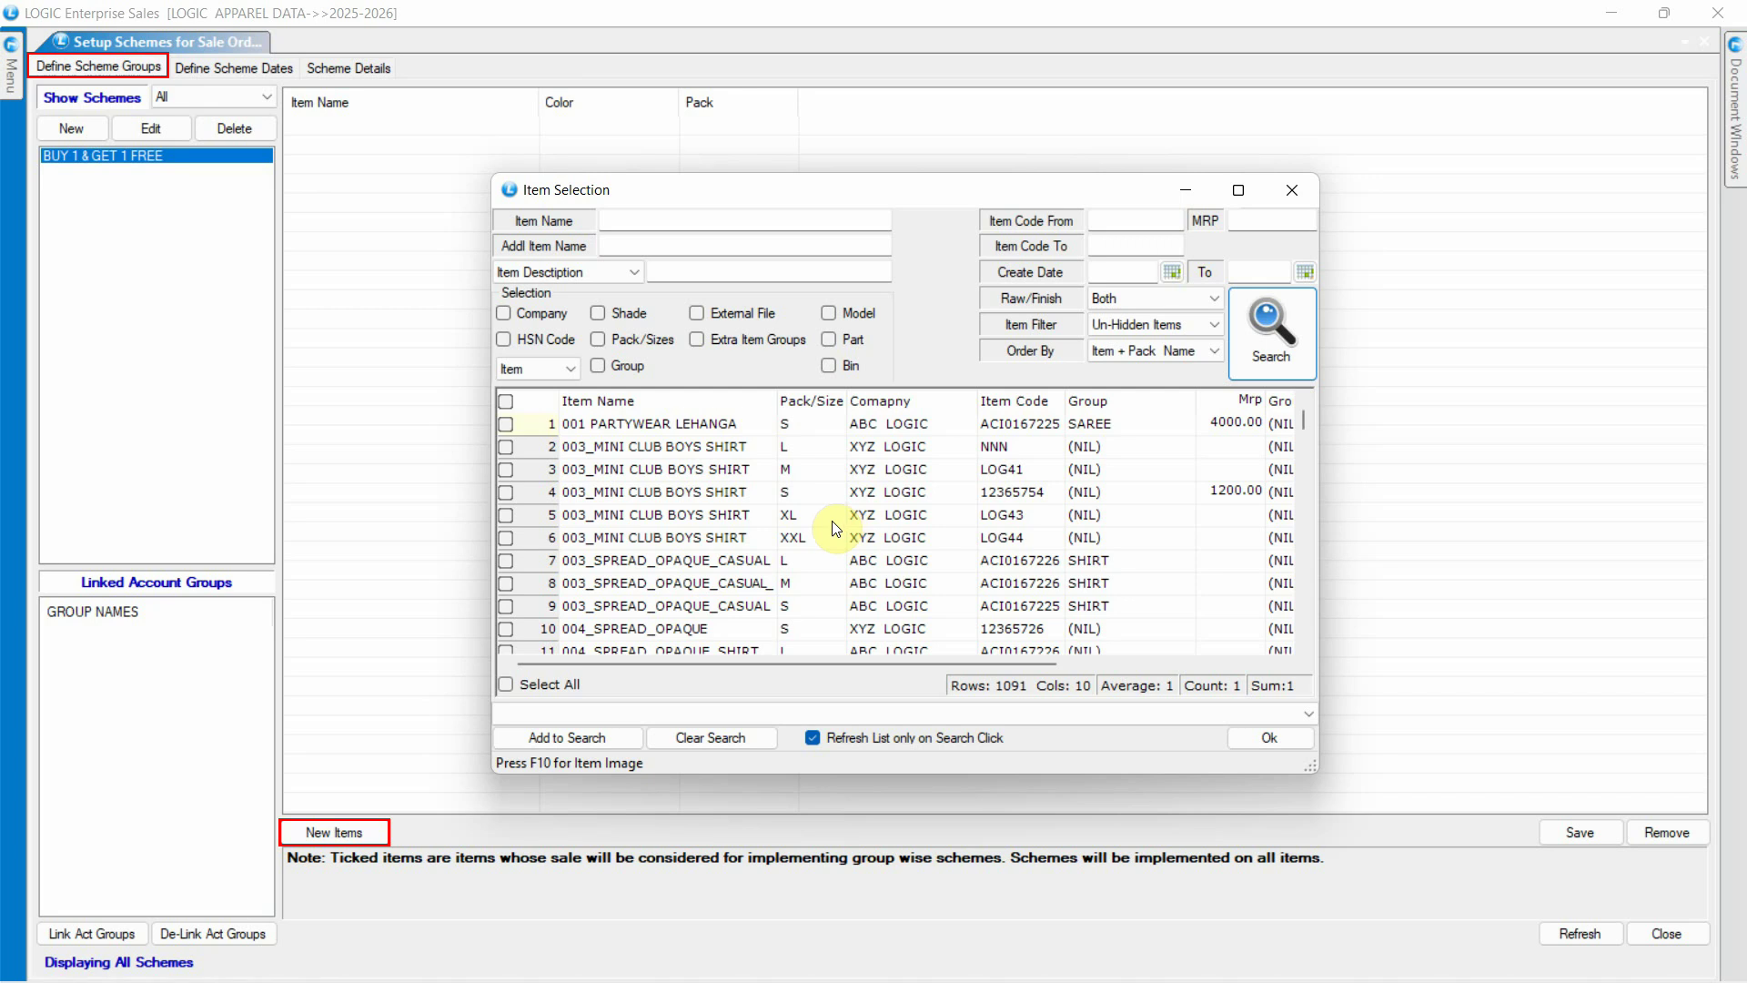
click(505, 493)
click(663, 491)
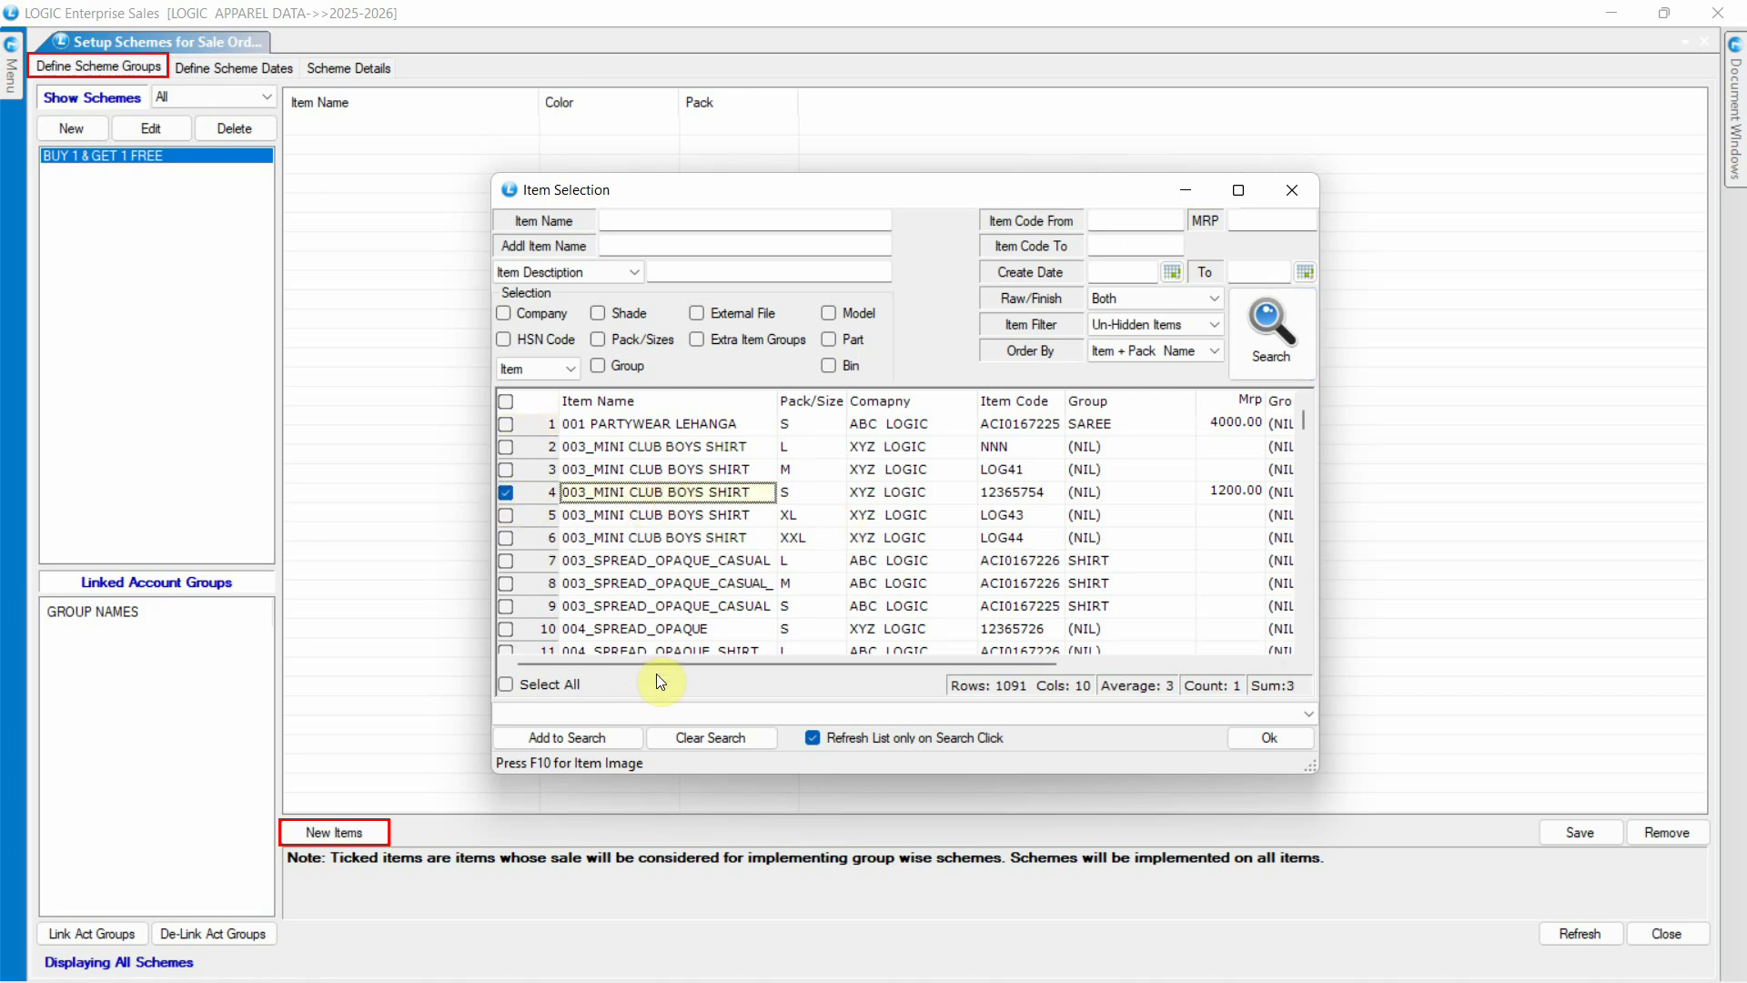
scroll(669, 633, down, 2)
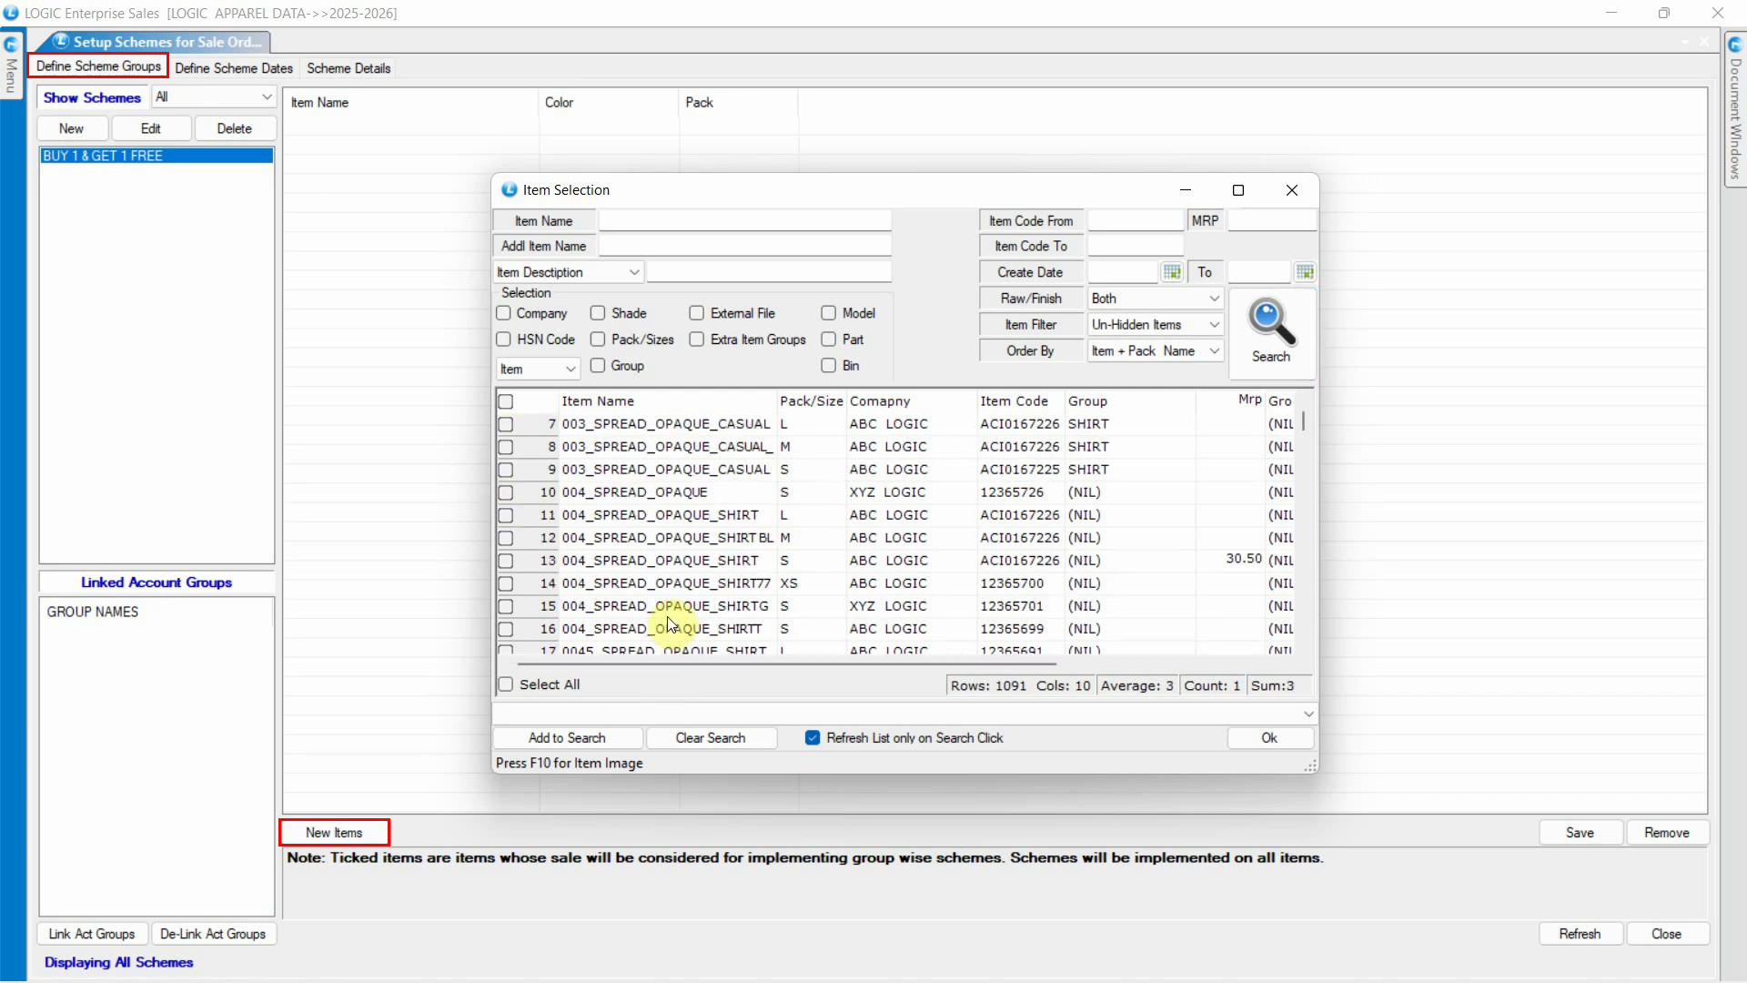
scroll(668, 615, down, 20)
click(701, 517)
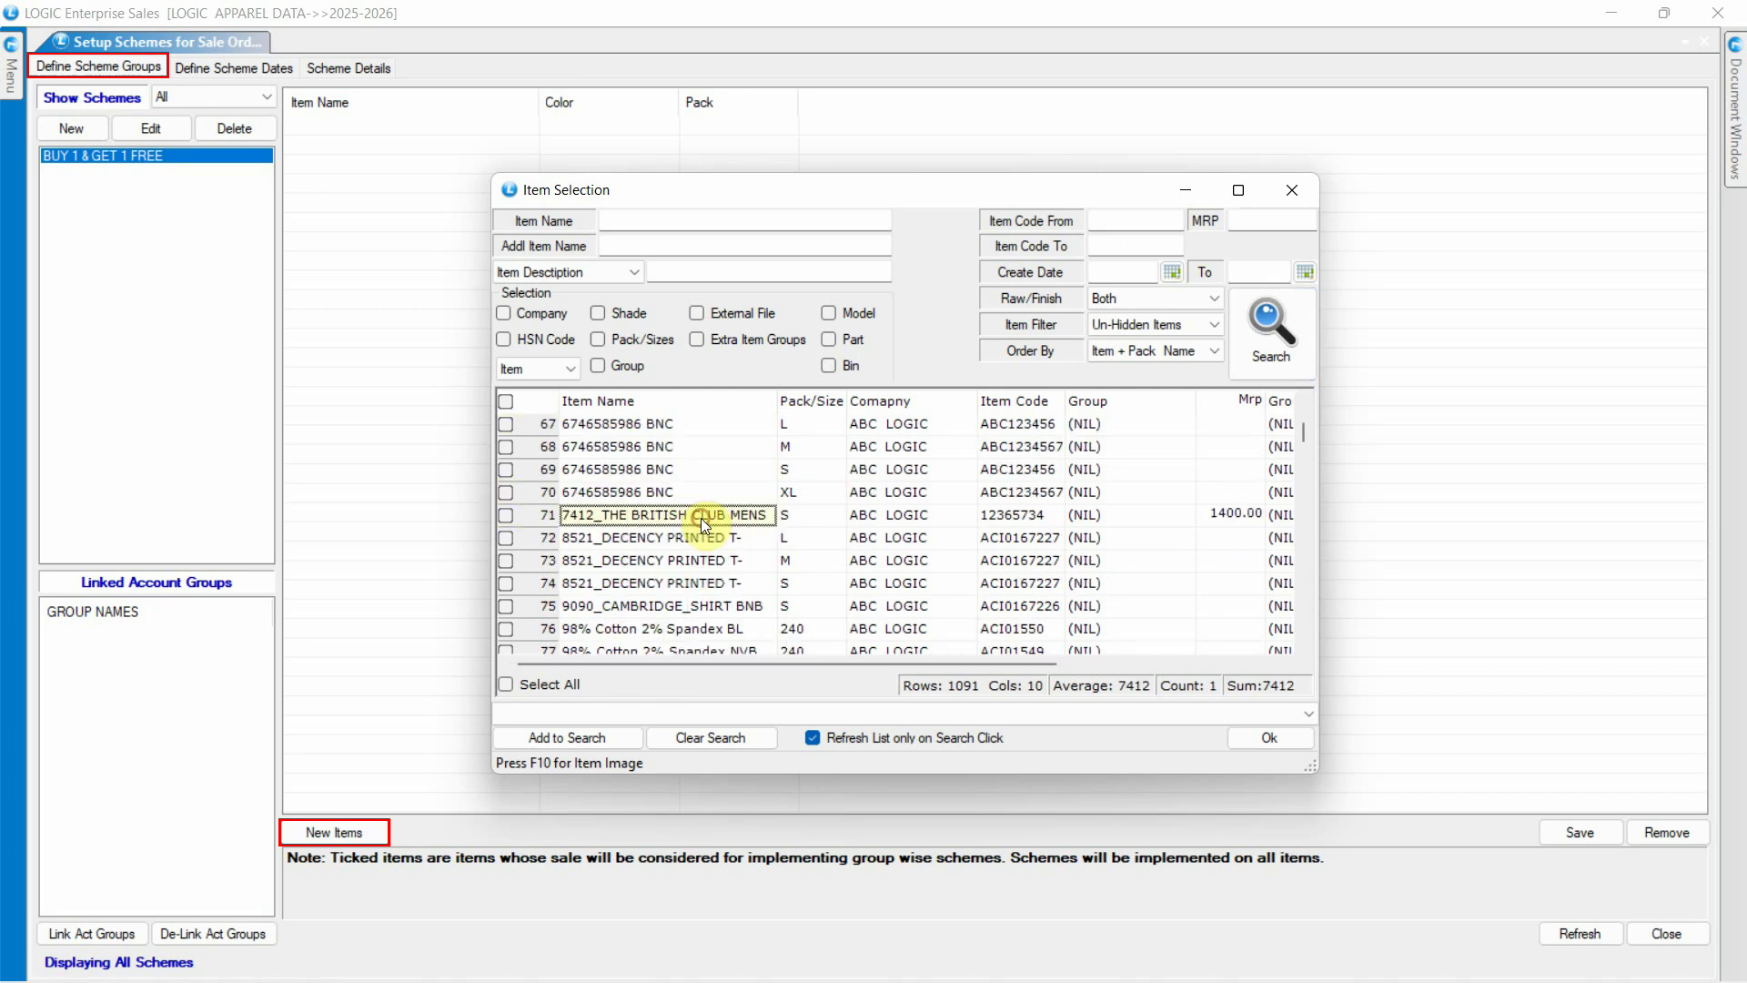
click(505, 516)
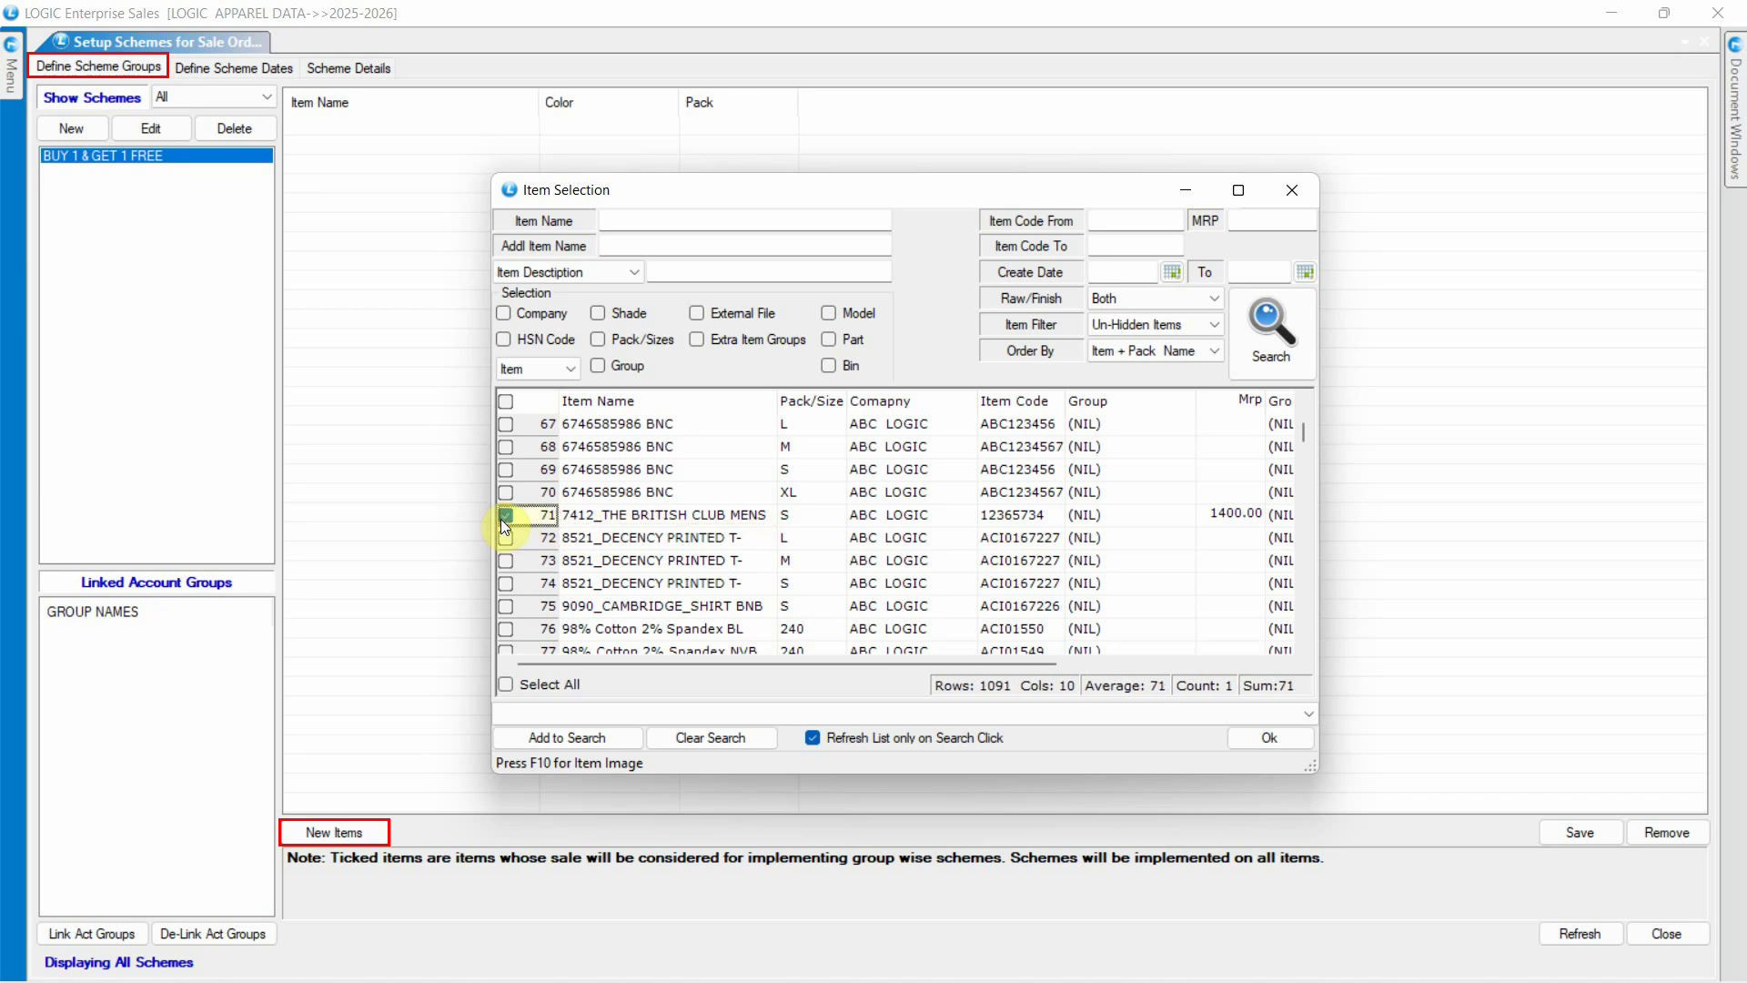
click(1269, 737)
click(1569, 832)
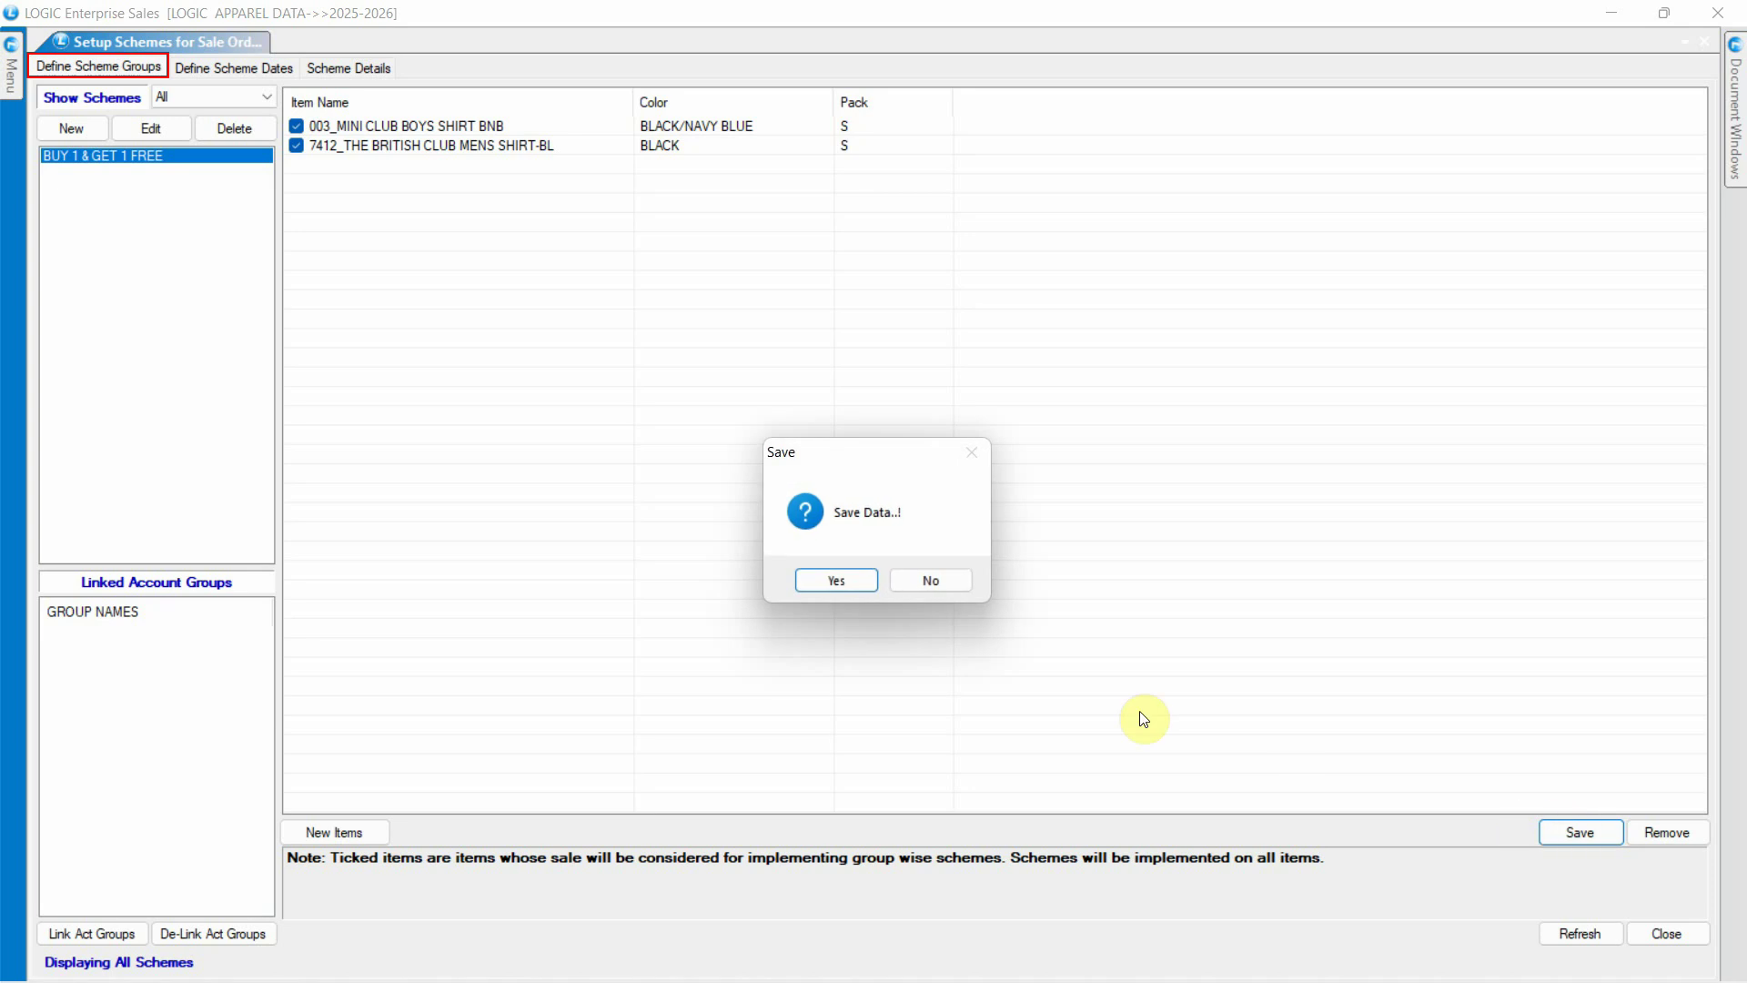
click(849, 580)
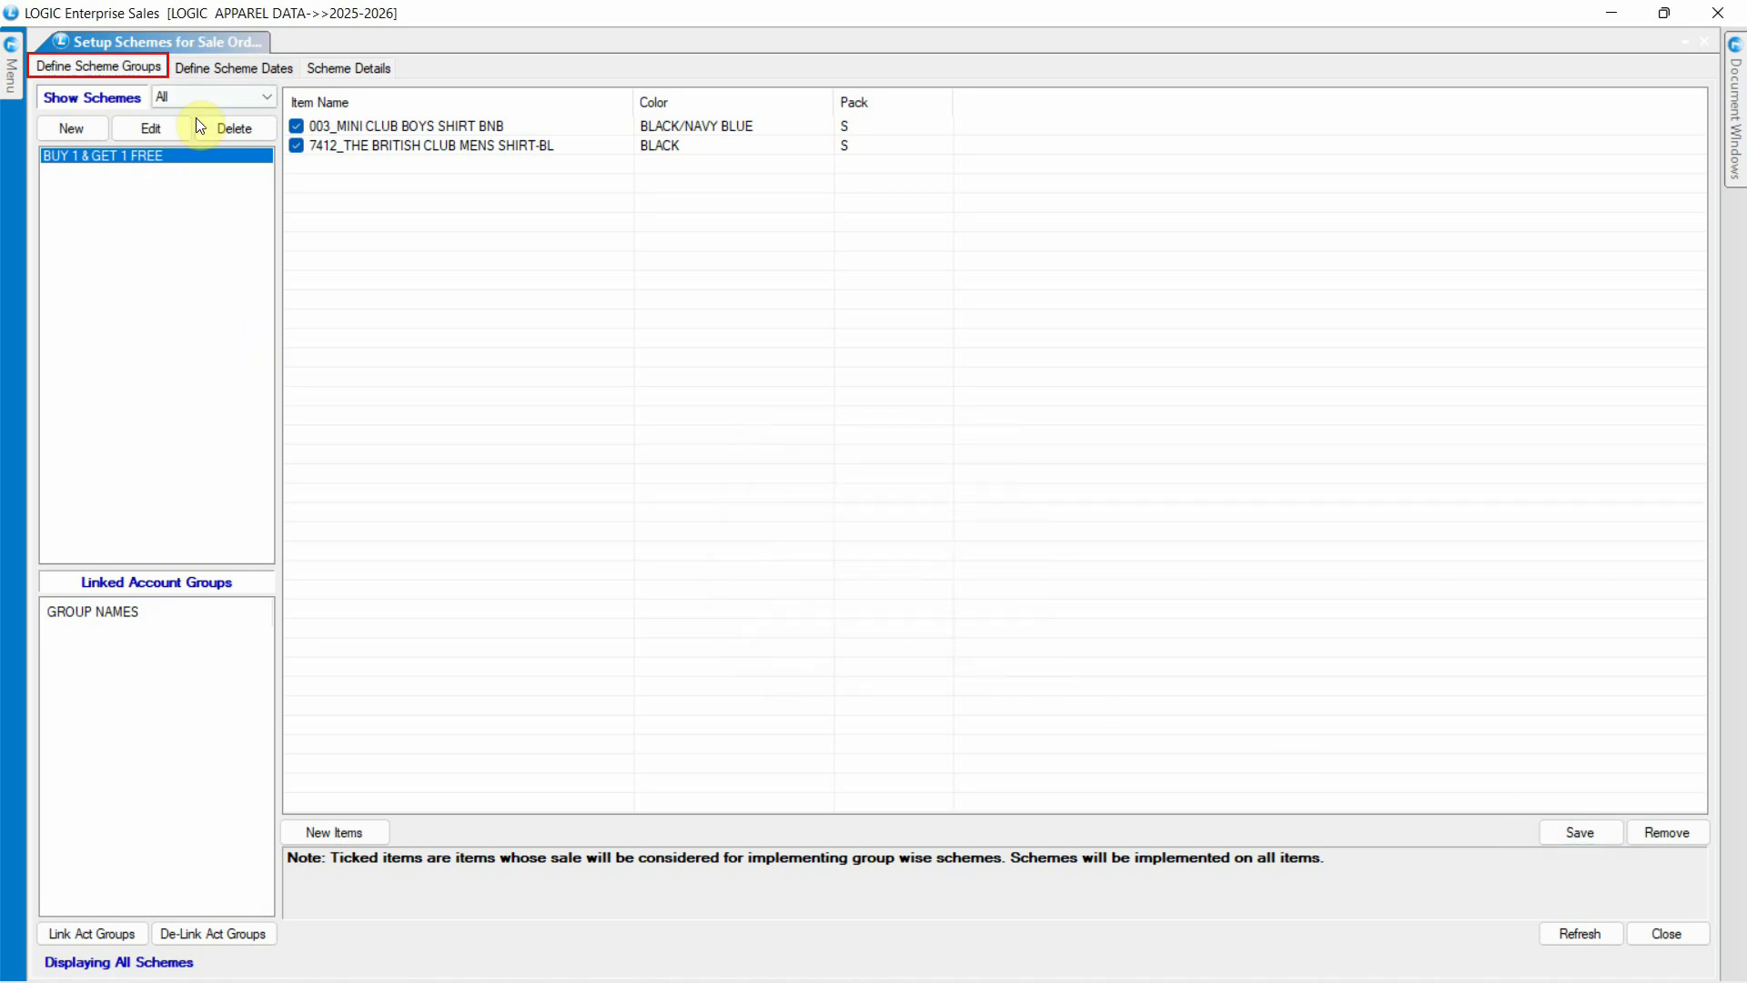
- In the scheme date definitions, set the scheme's validity from 01/03/2026 to 30/03/2026
click(234, 68)
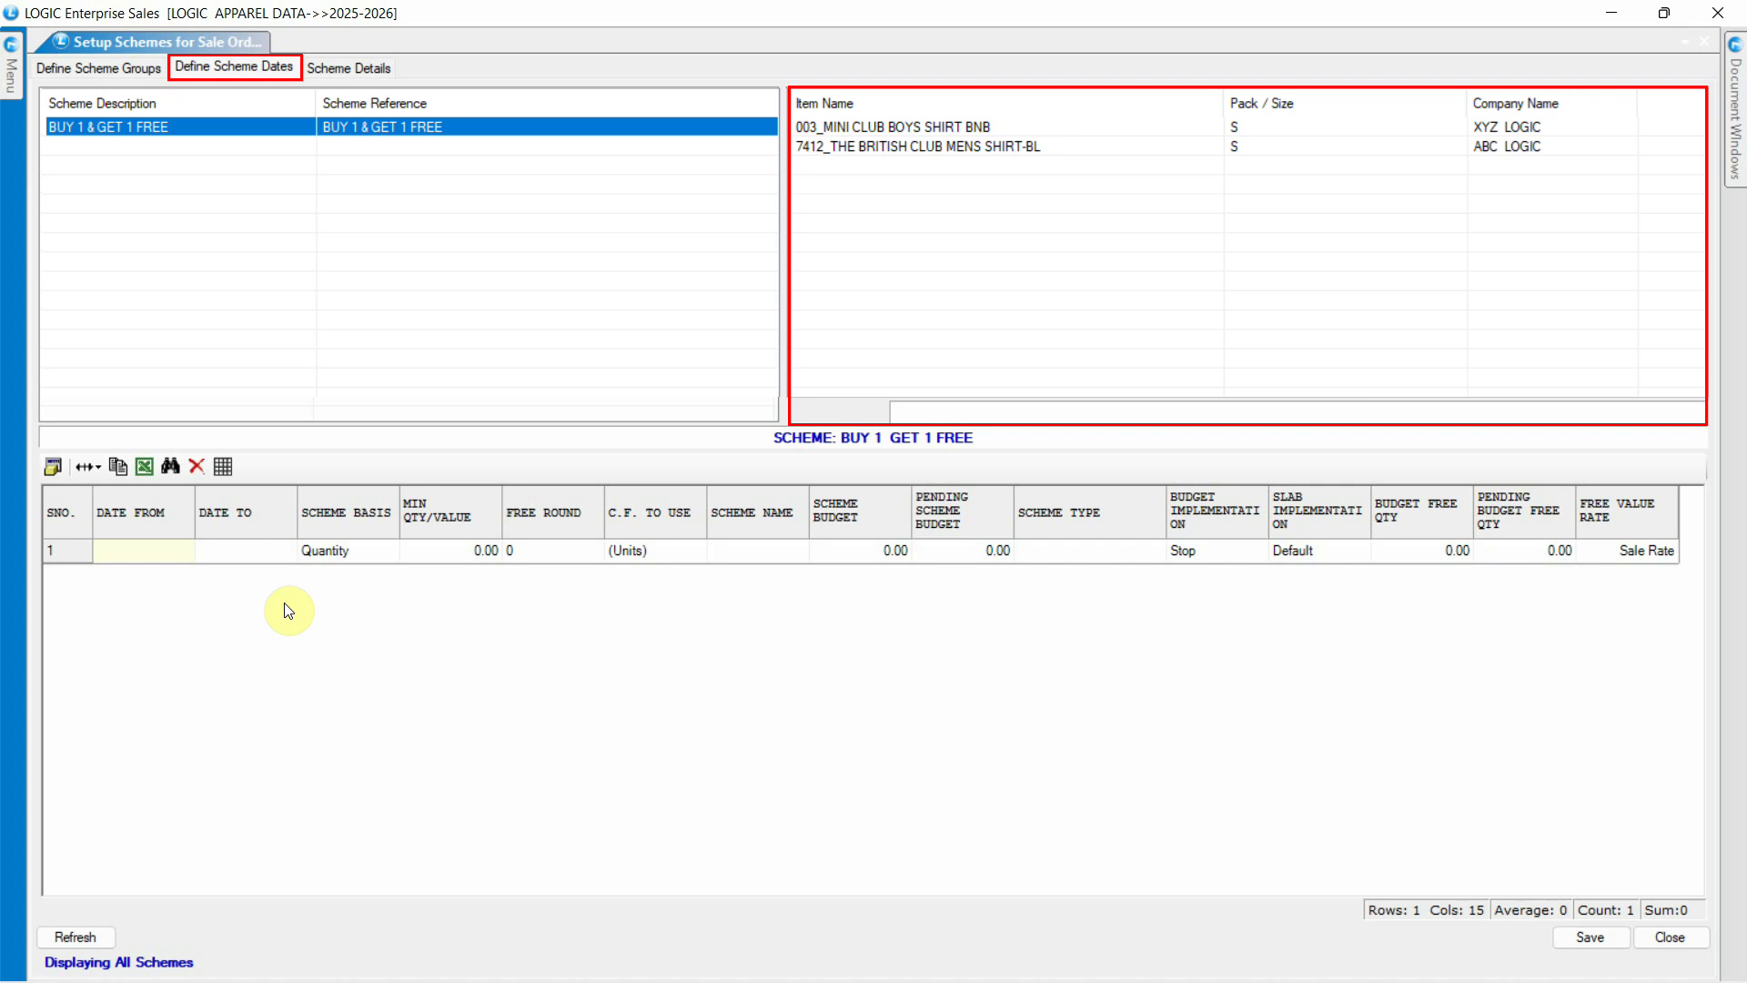
click(155, 553)
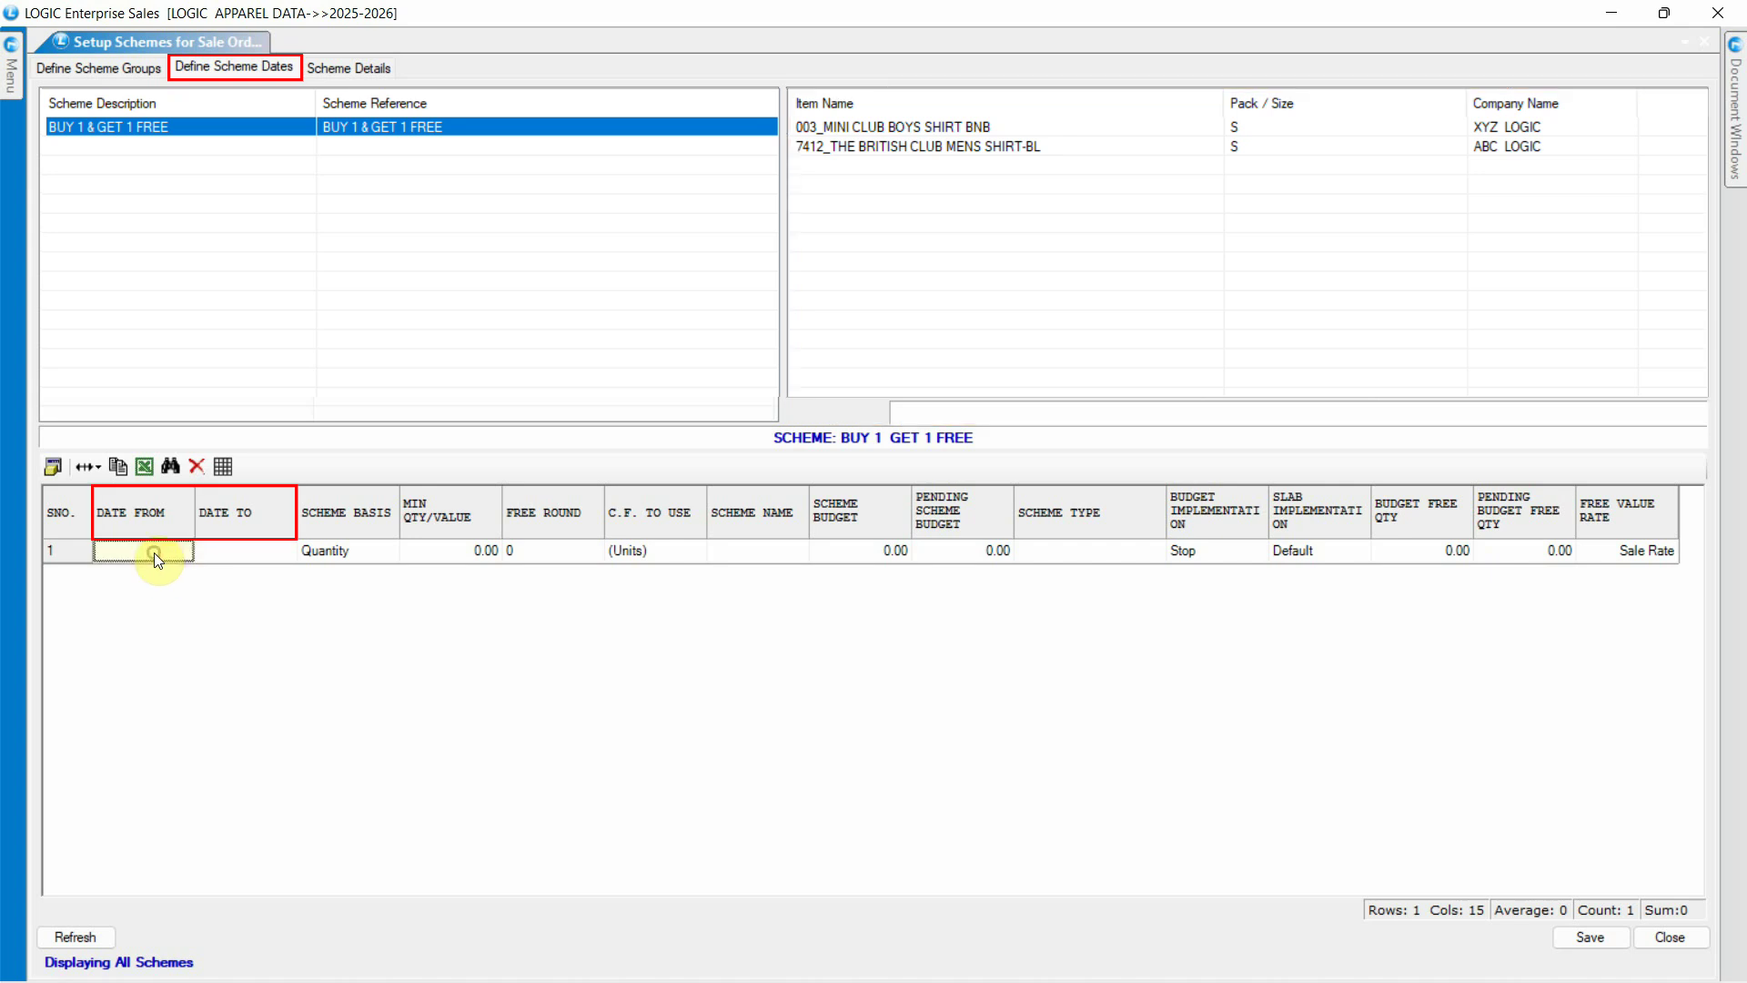
text(01/03/2026)
key(Tab)
text(30/03/2026)
key(Tab)
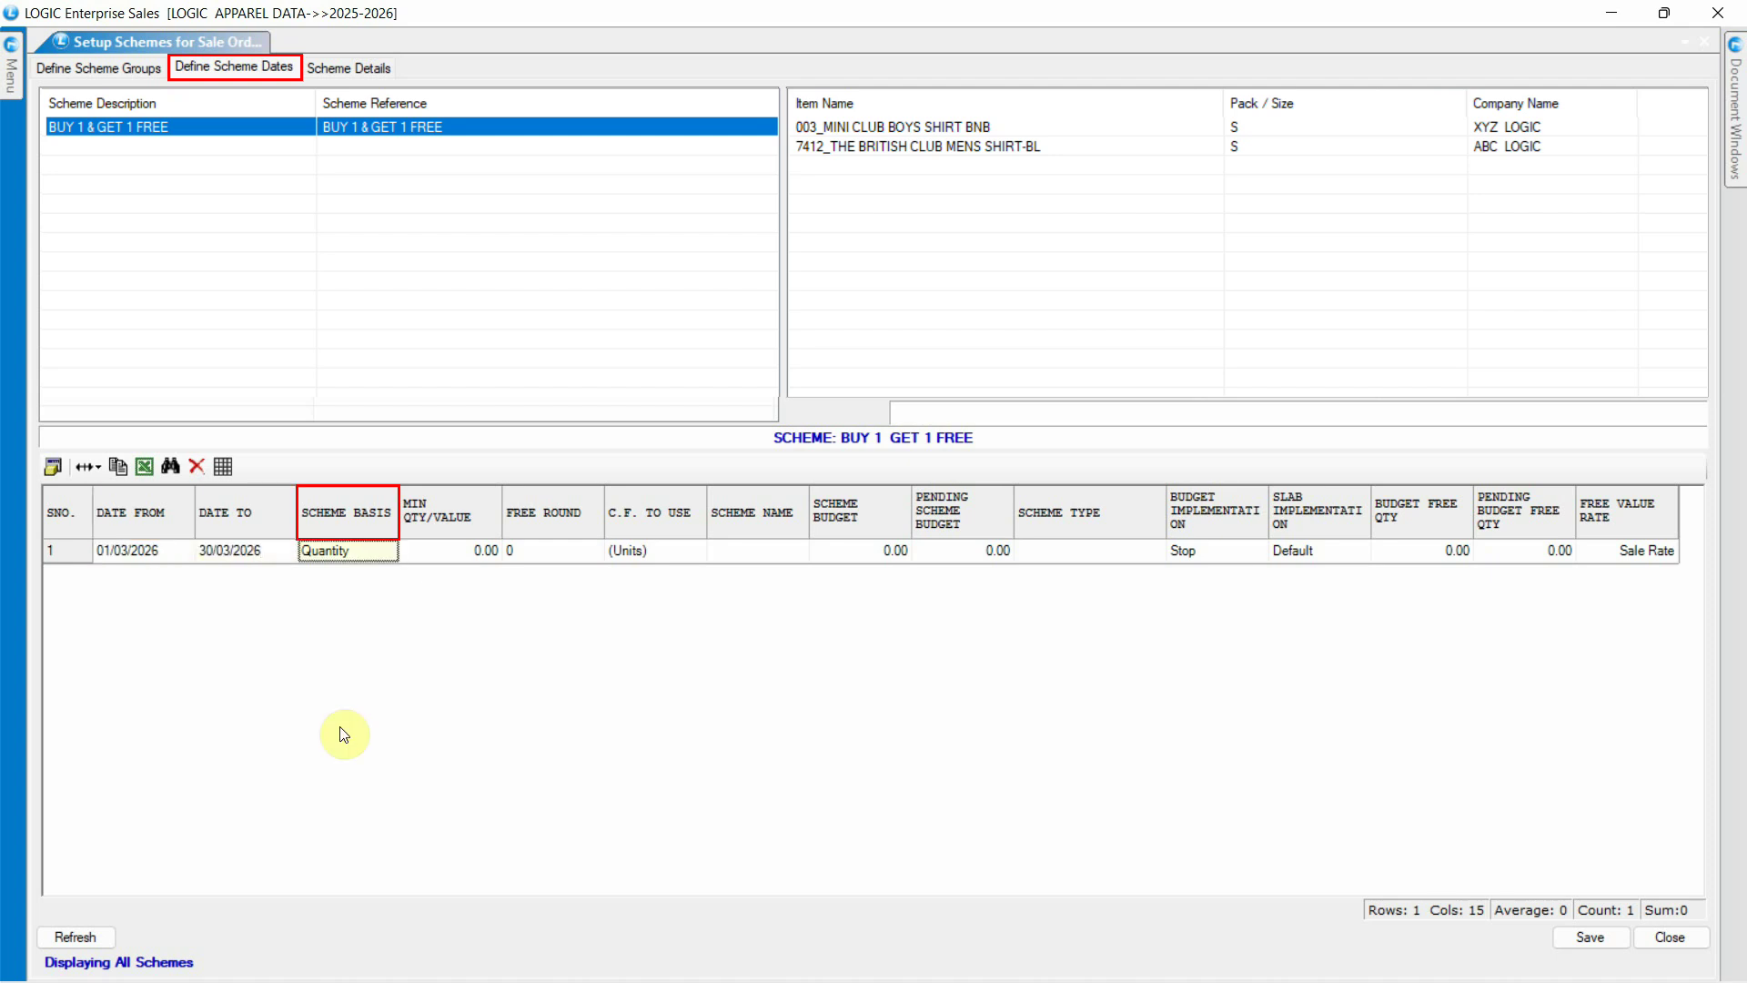
- Set the scheme basis to Quantity and the minimum quantity/value to 1 for the dated scheme row
click(373, 555)
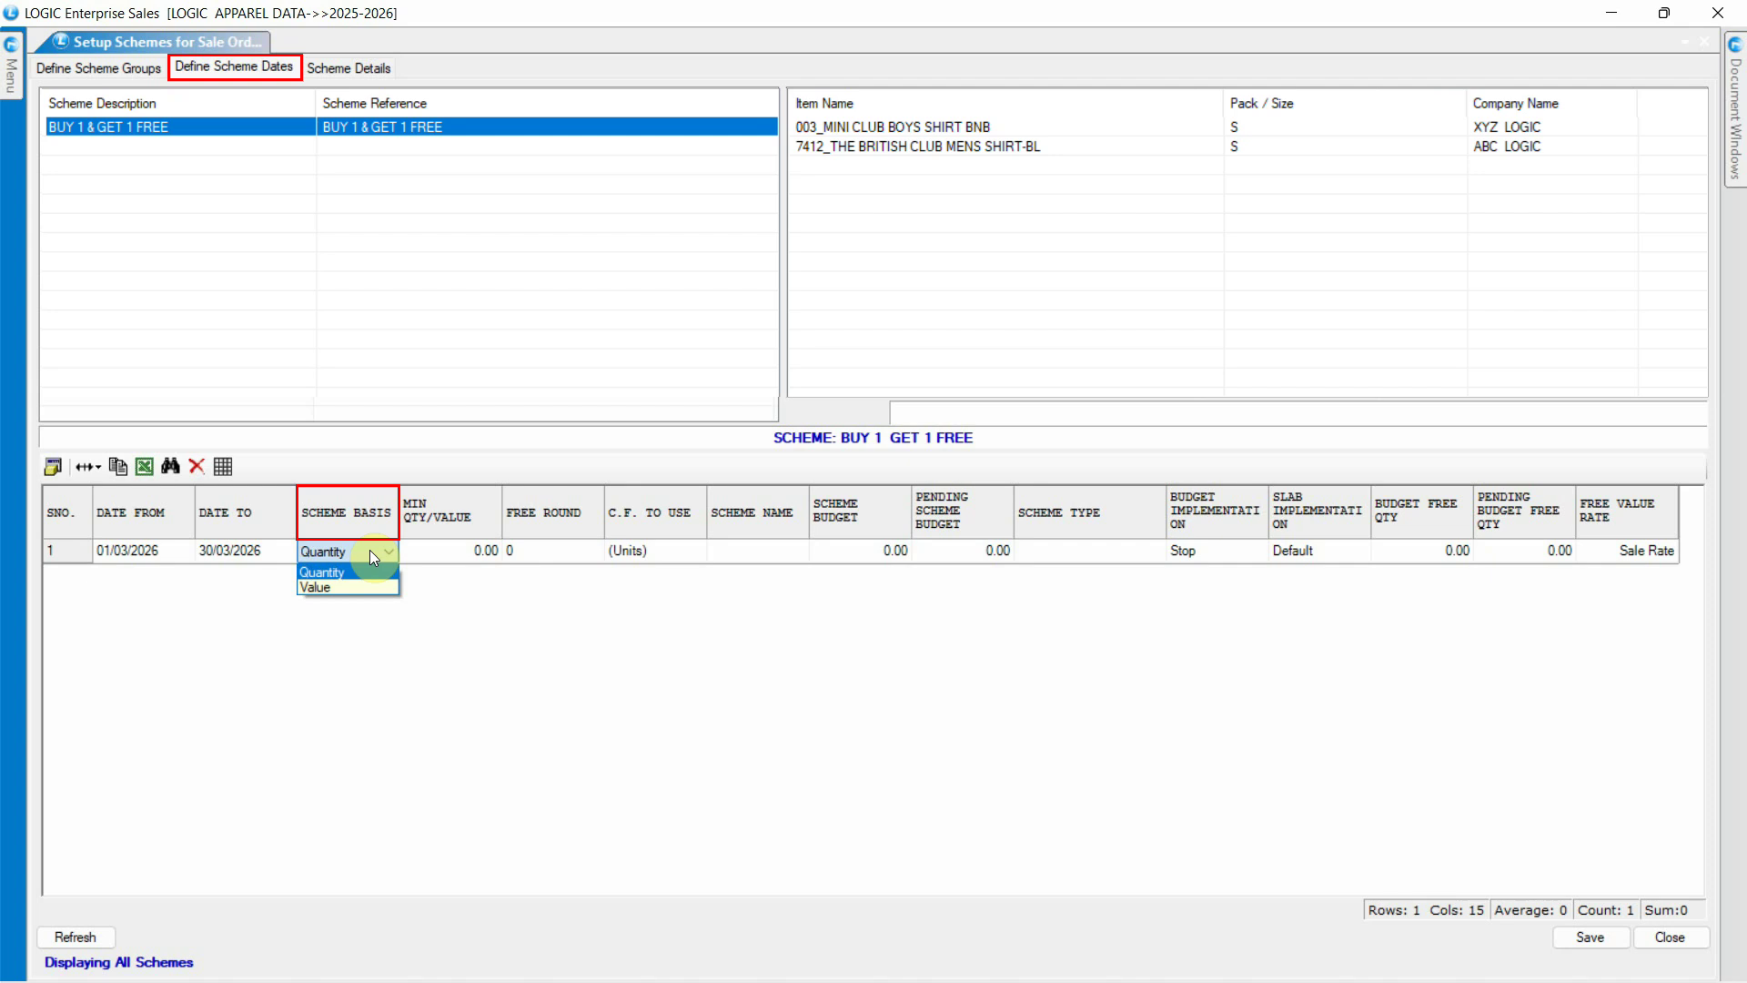
key(Return)
key(Tab)
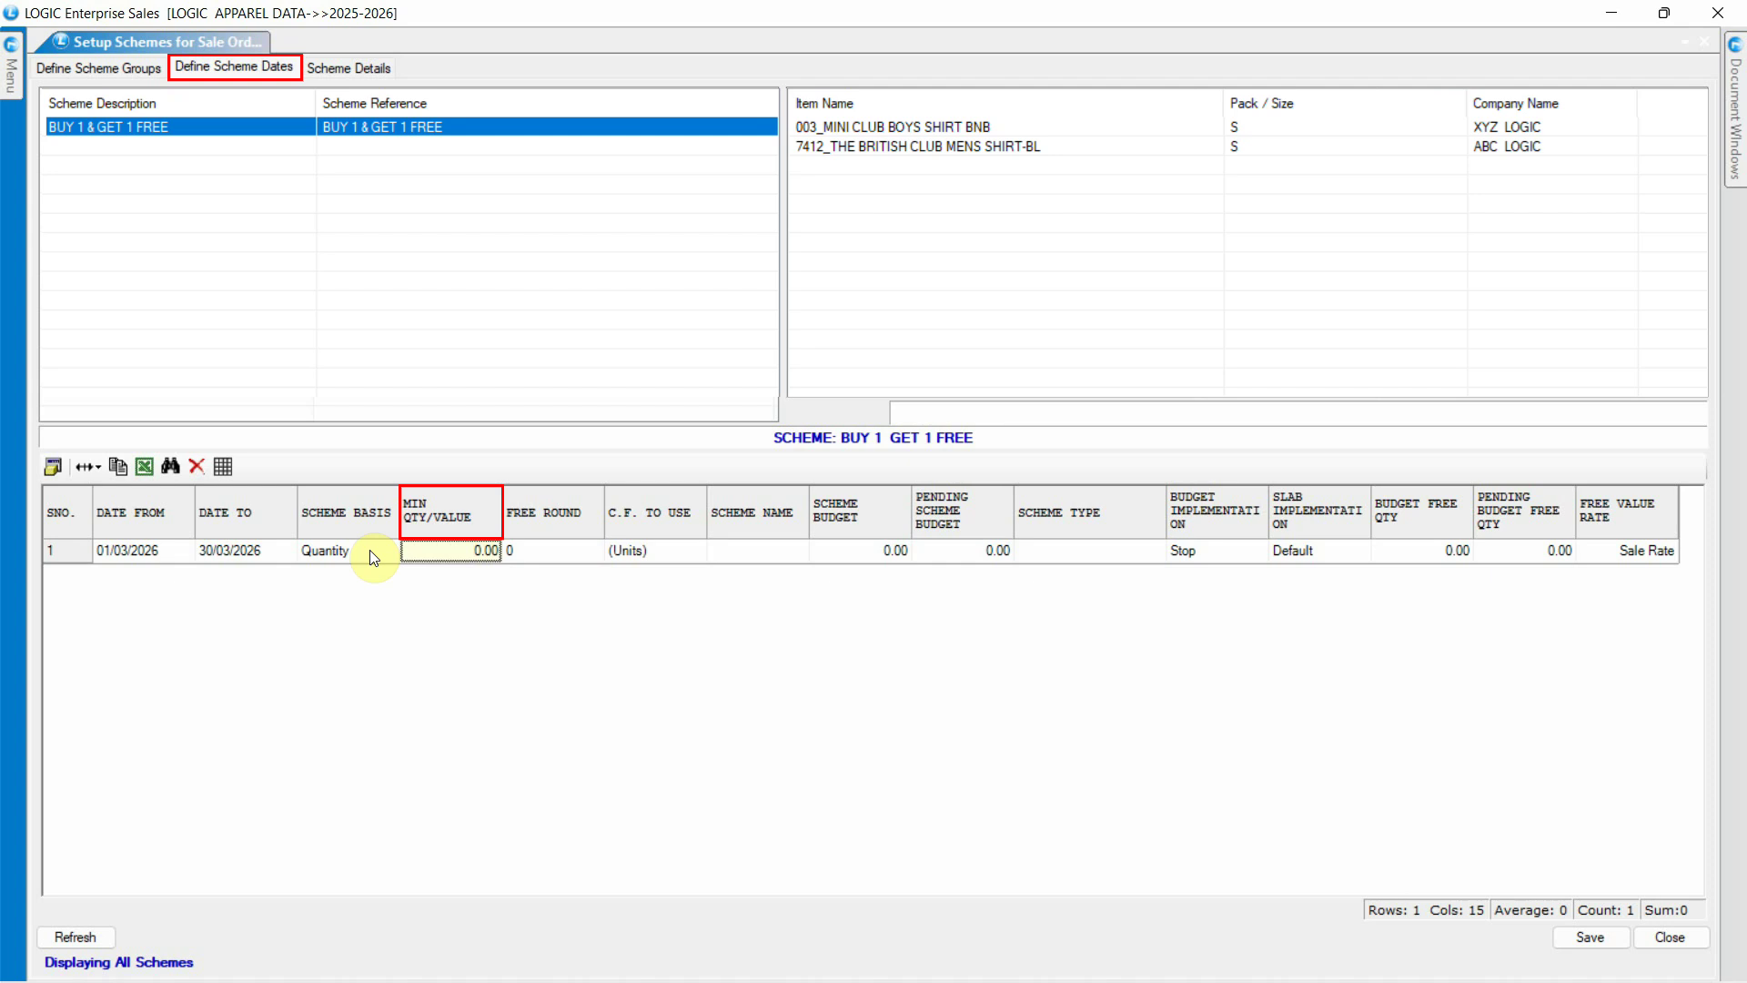
text(1)
key(Tab)
- Name the scheme BUY 1 & GET 1 FREE, keep the remaining row defaults, and save the scheme dates
text(BUY 1 & GET 1 FREE)
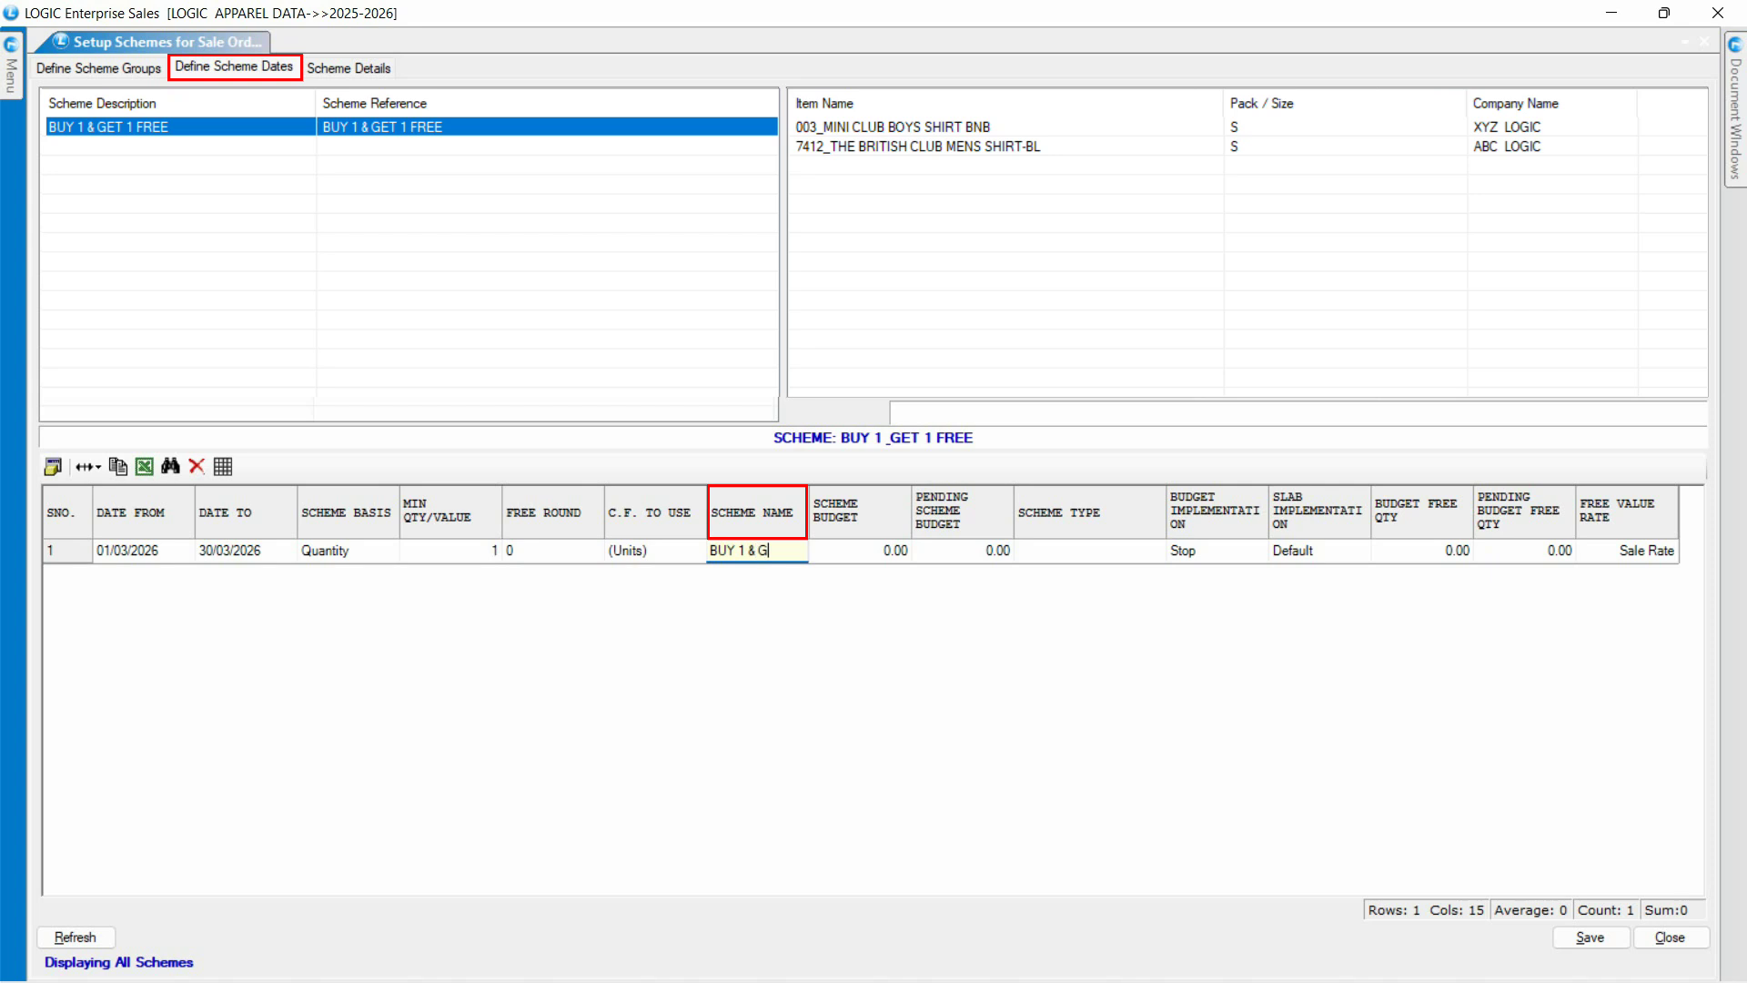
key(Return)
key(Return)
key(Return)
key(Return)
key(Return)
key(Return)
key(Return)
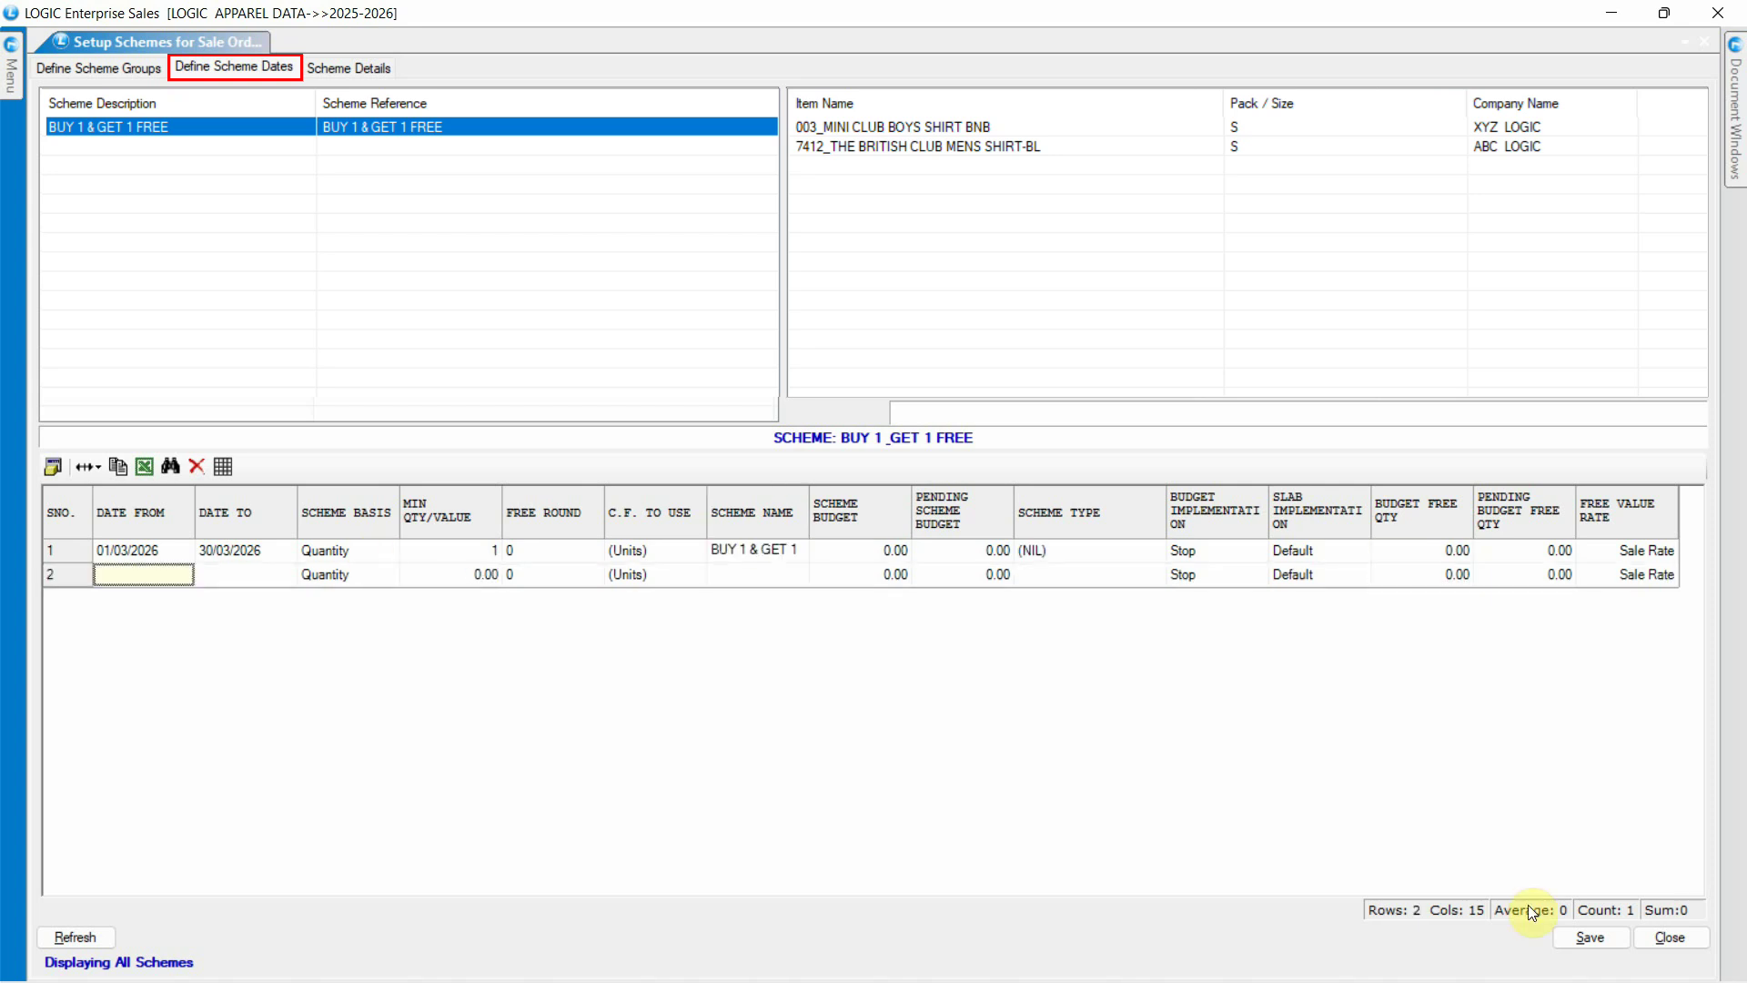
click(1590, 937)
click(834, 580)
- In the scheme details, set the slab quantity to 1 and choose 7412_THE BRITISH CLUB MENS SHIRT-BL as the free item
click(357, 70)
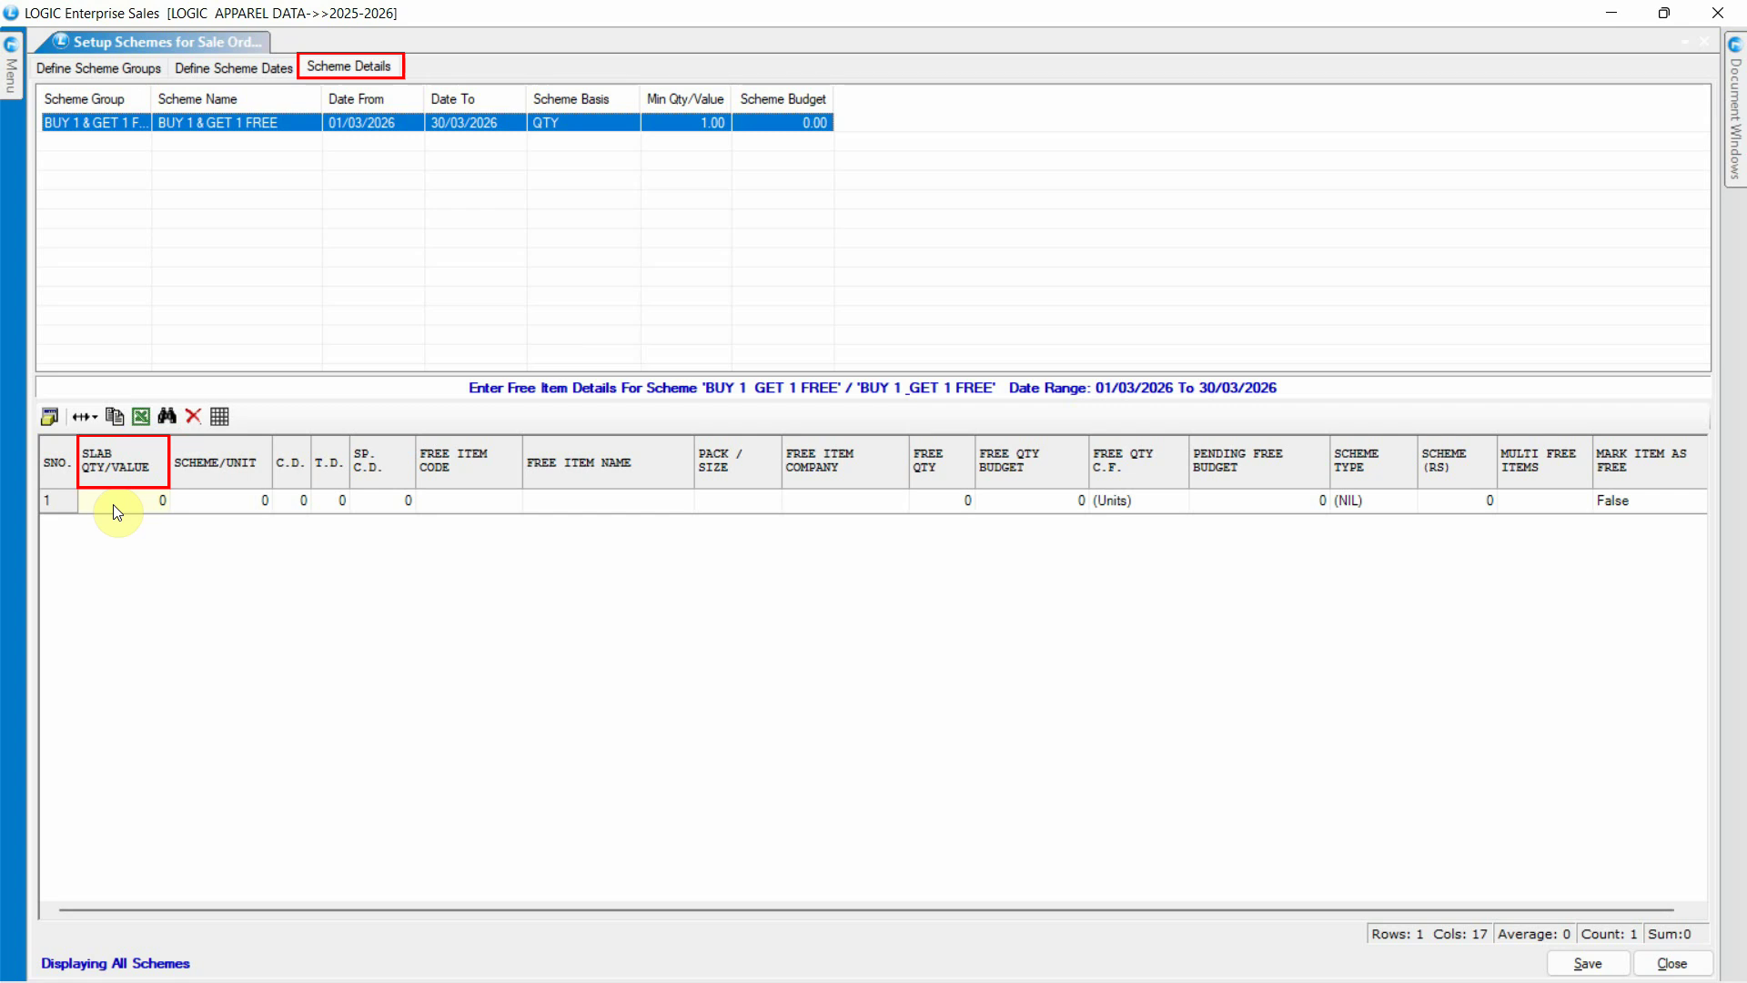
click(111, 498)
text(1)
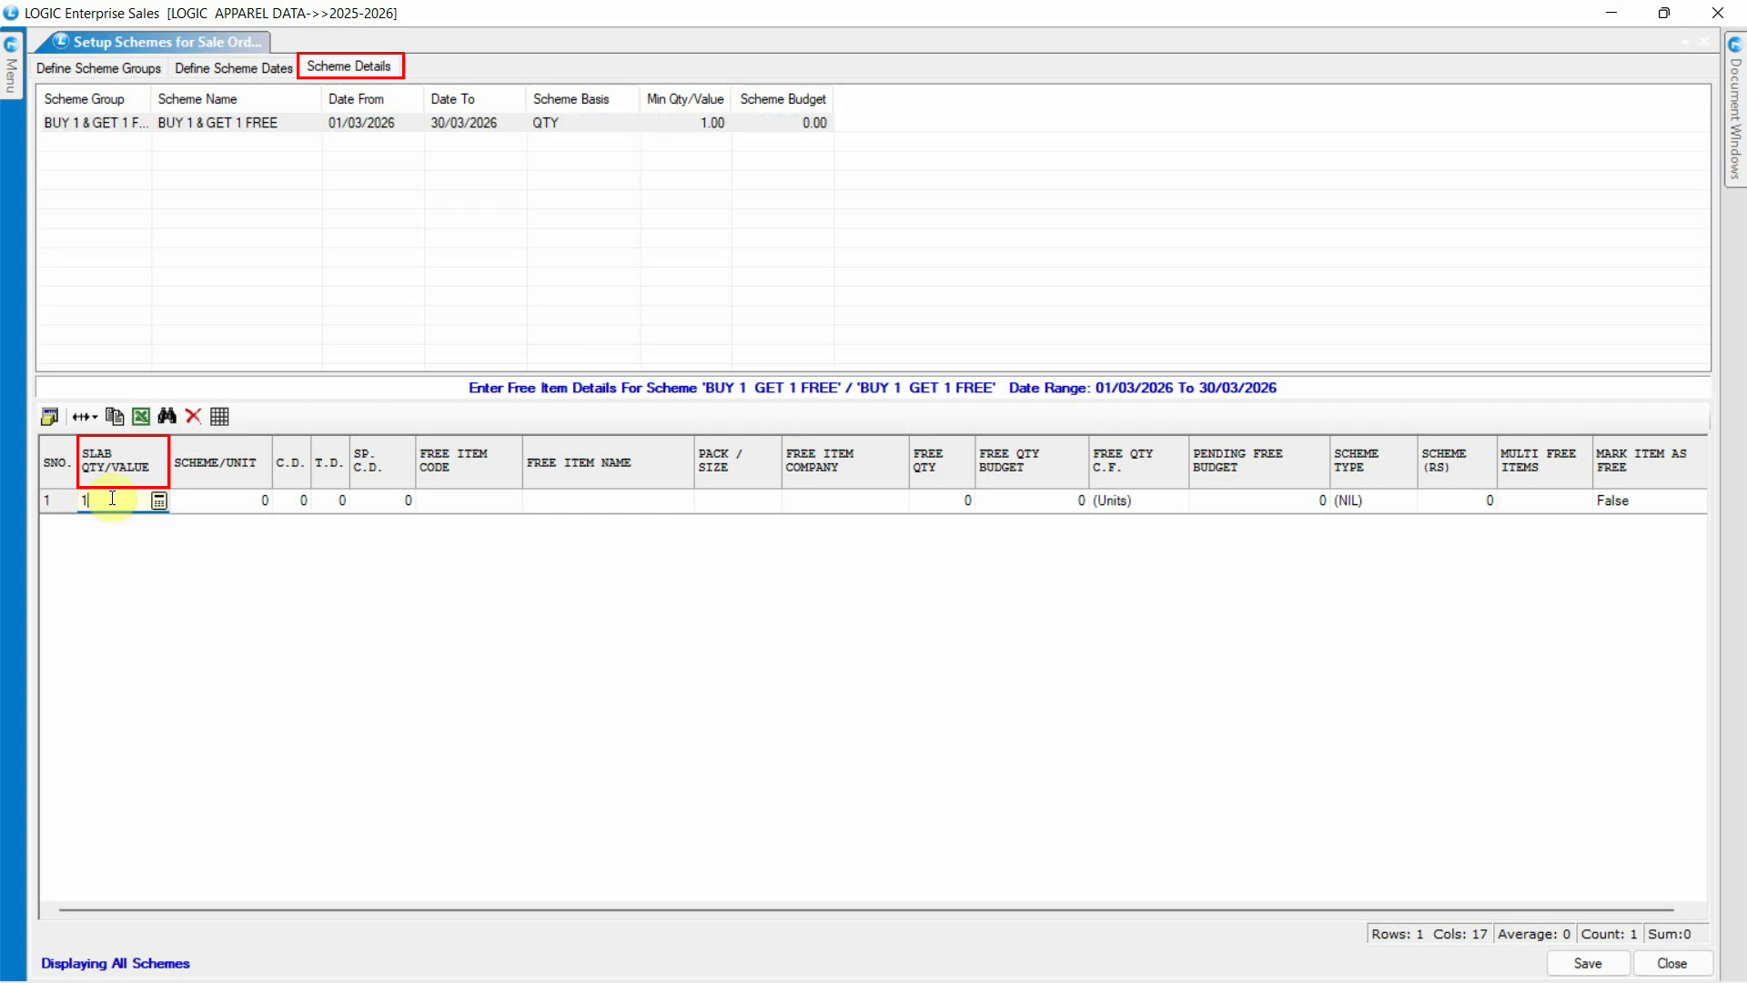
key(Return)
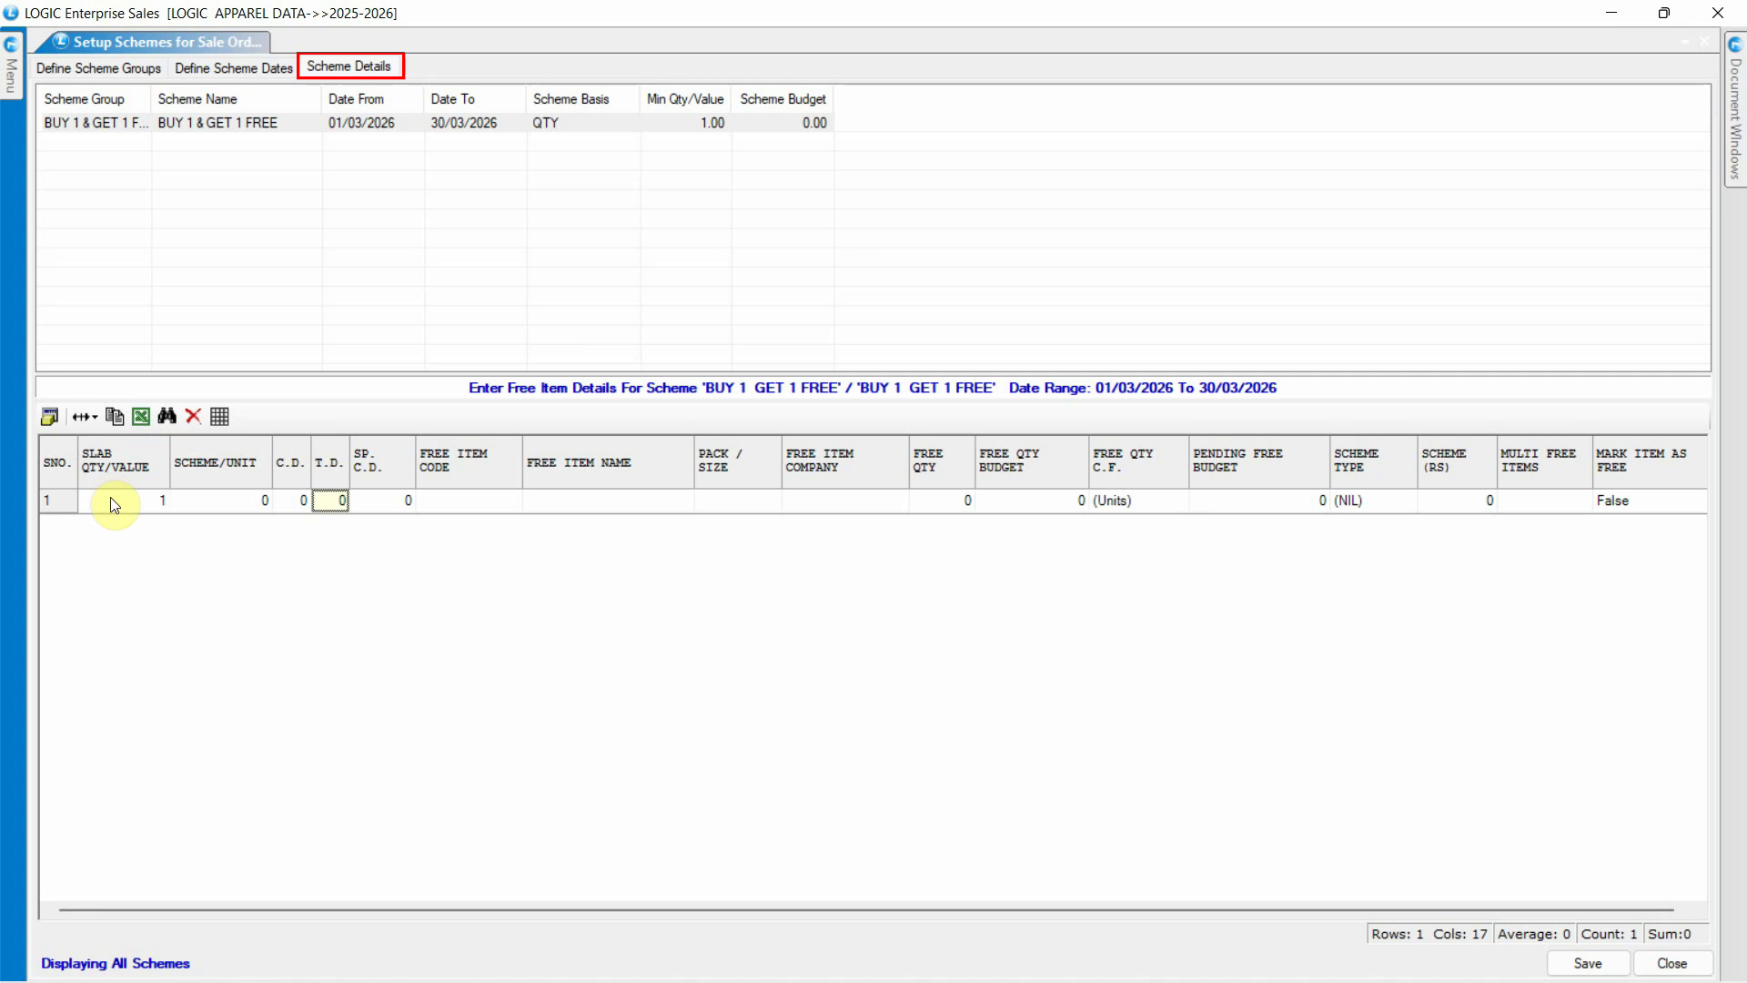
key(Return)
text(74)
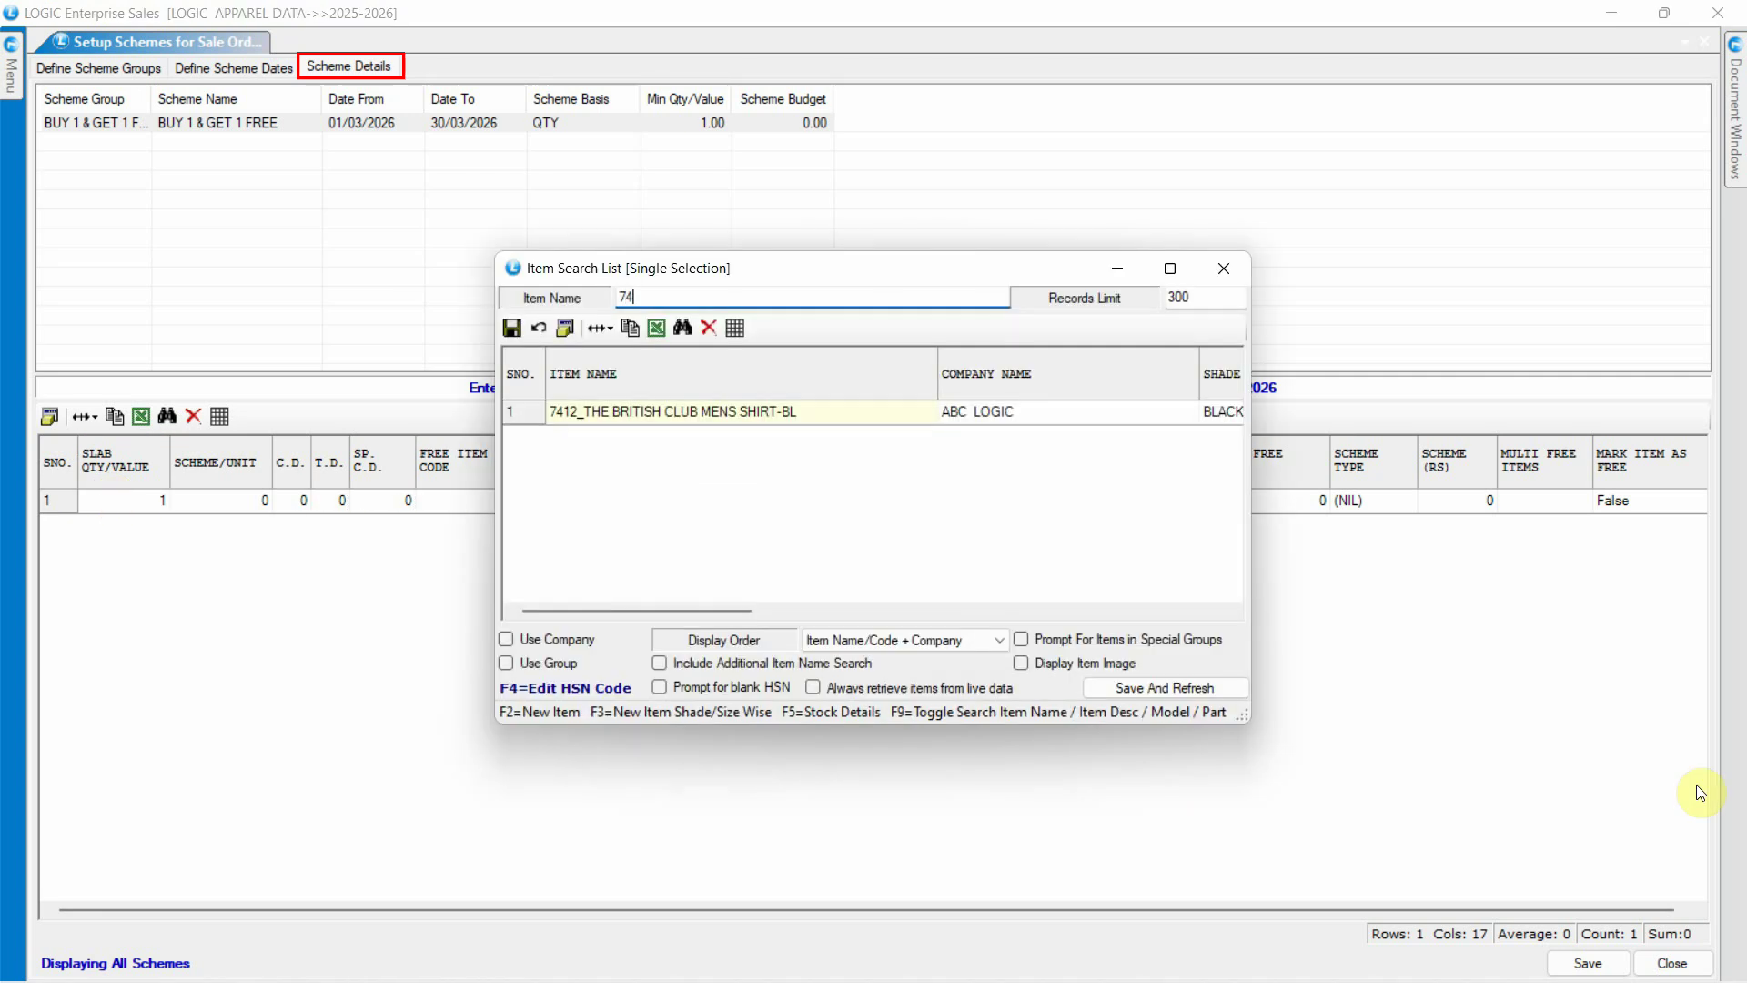
key(Return)
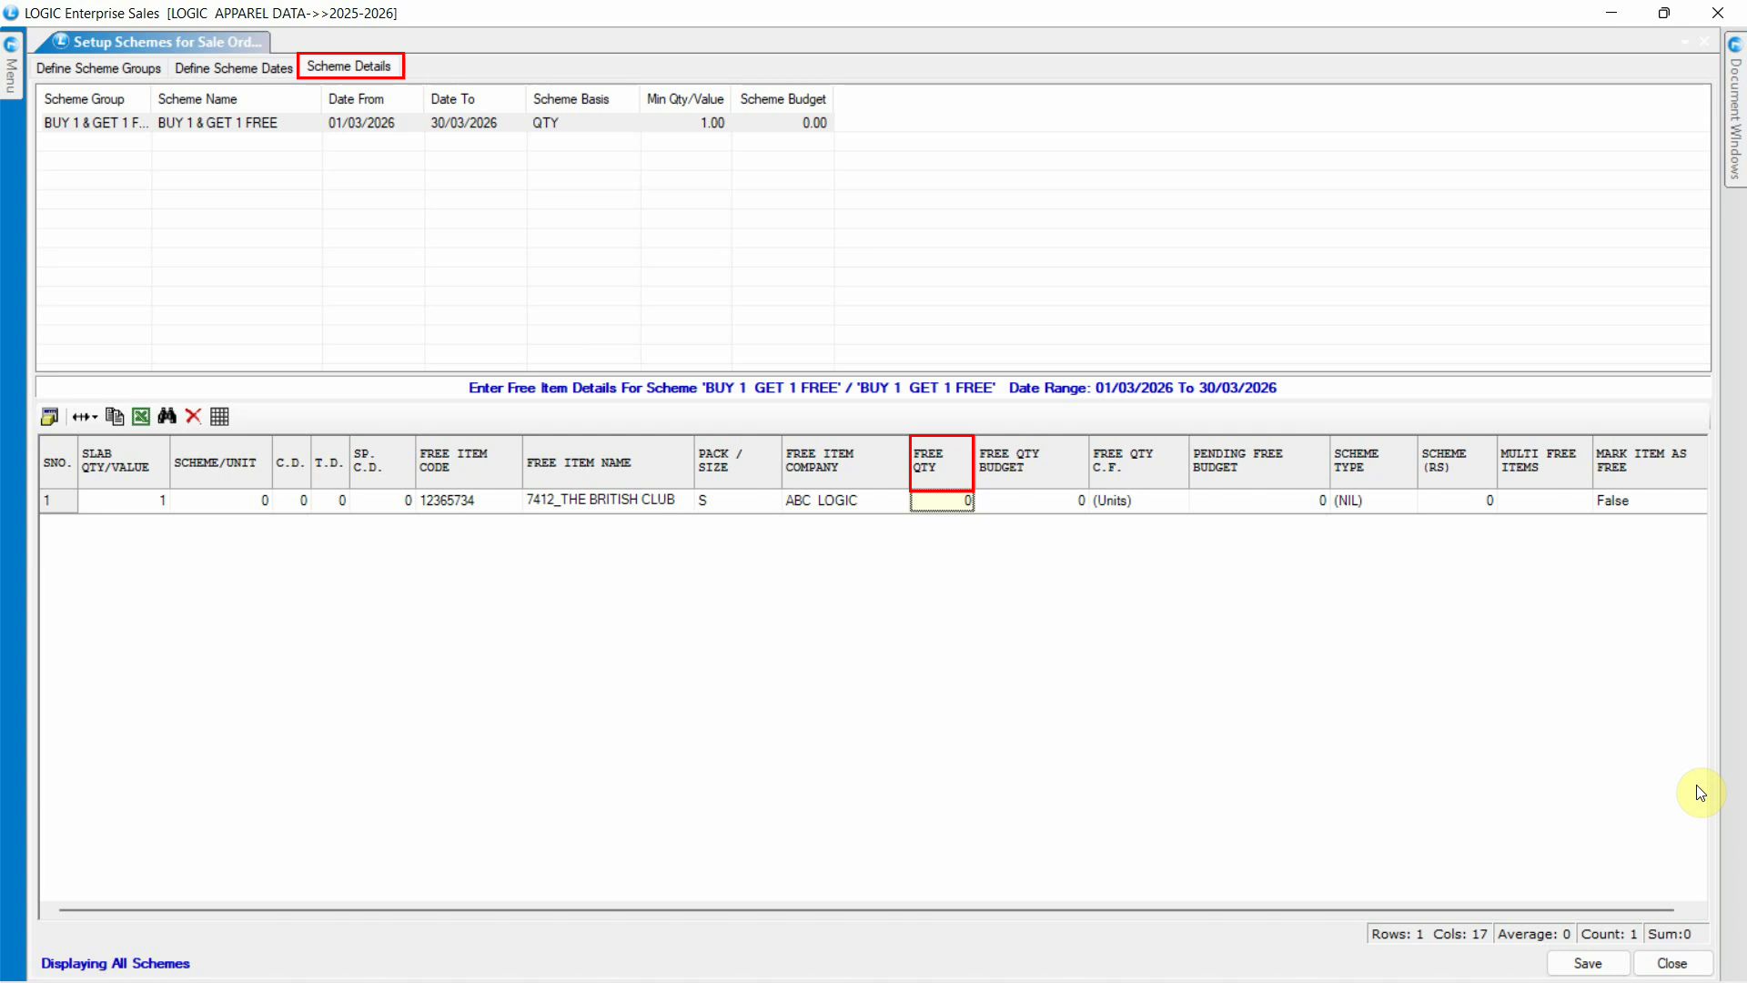
- Set the free quantity to 1, set Mark Item As Free to True for that item, and save the scheme details
text(1)
key(Return)
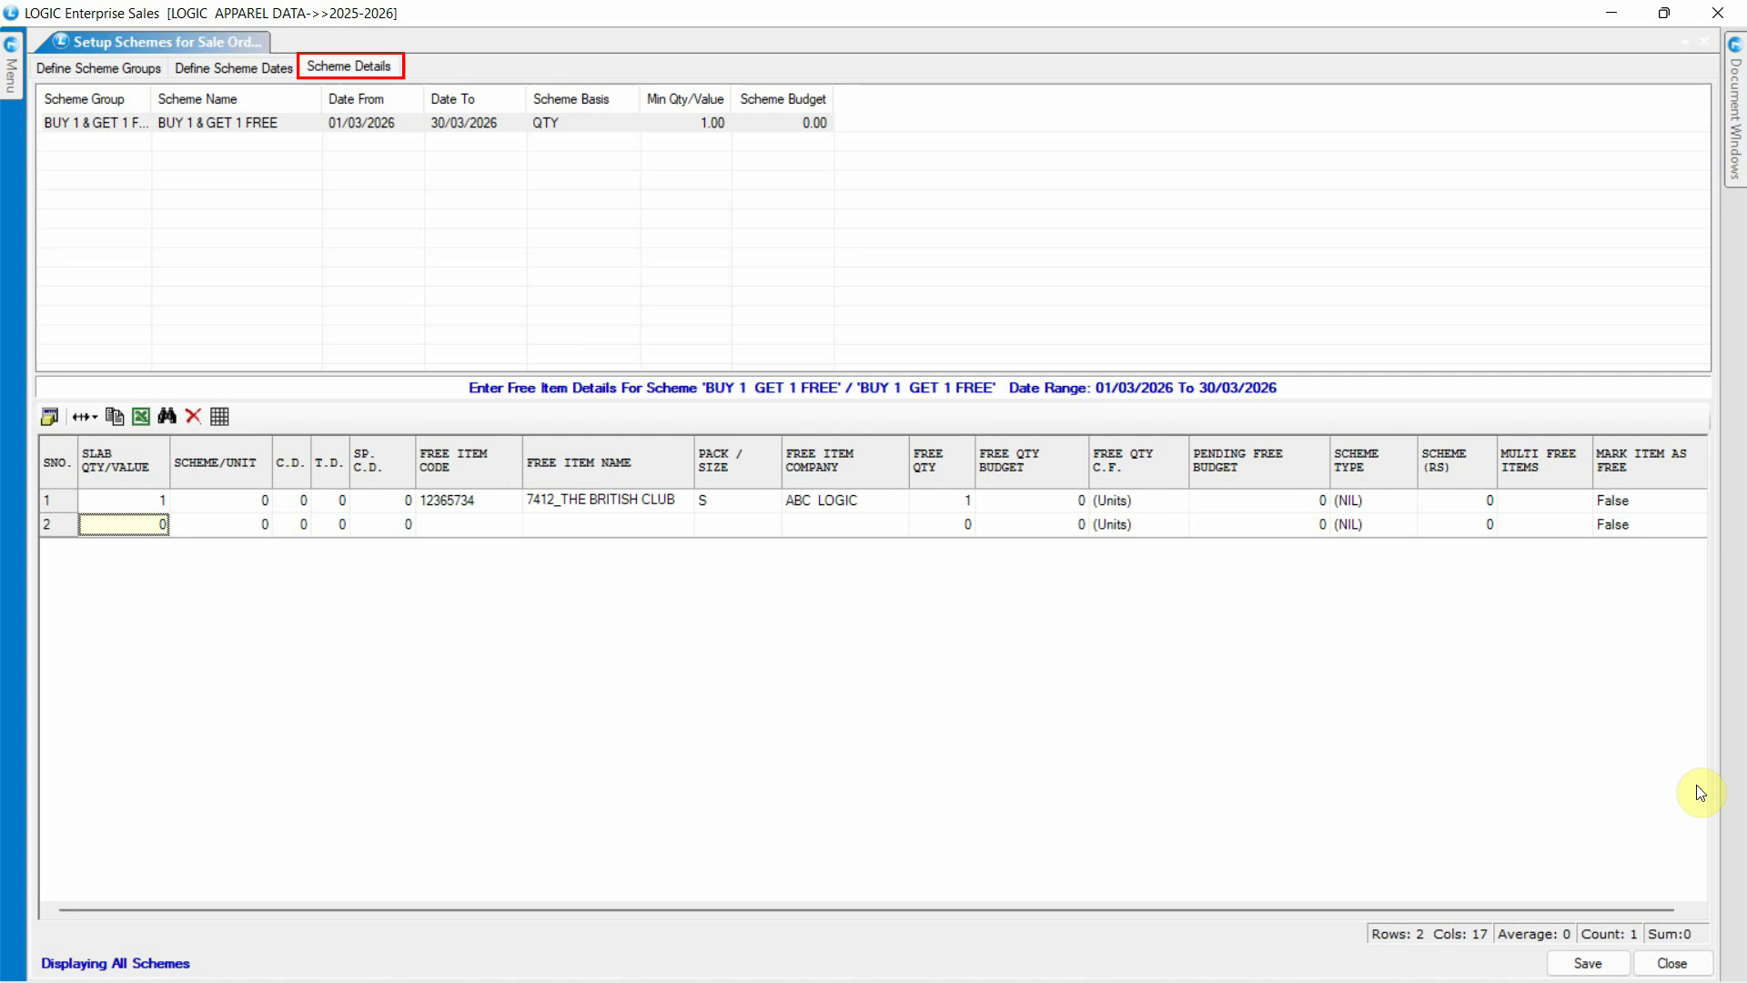
click(1612, 502)
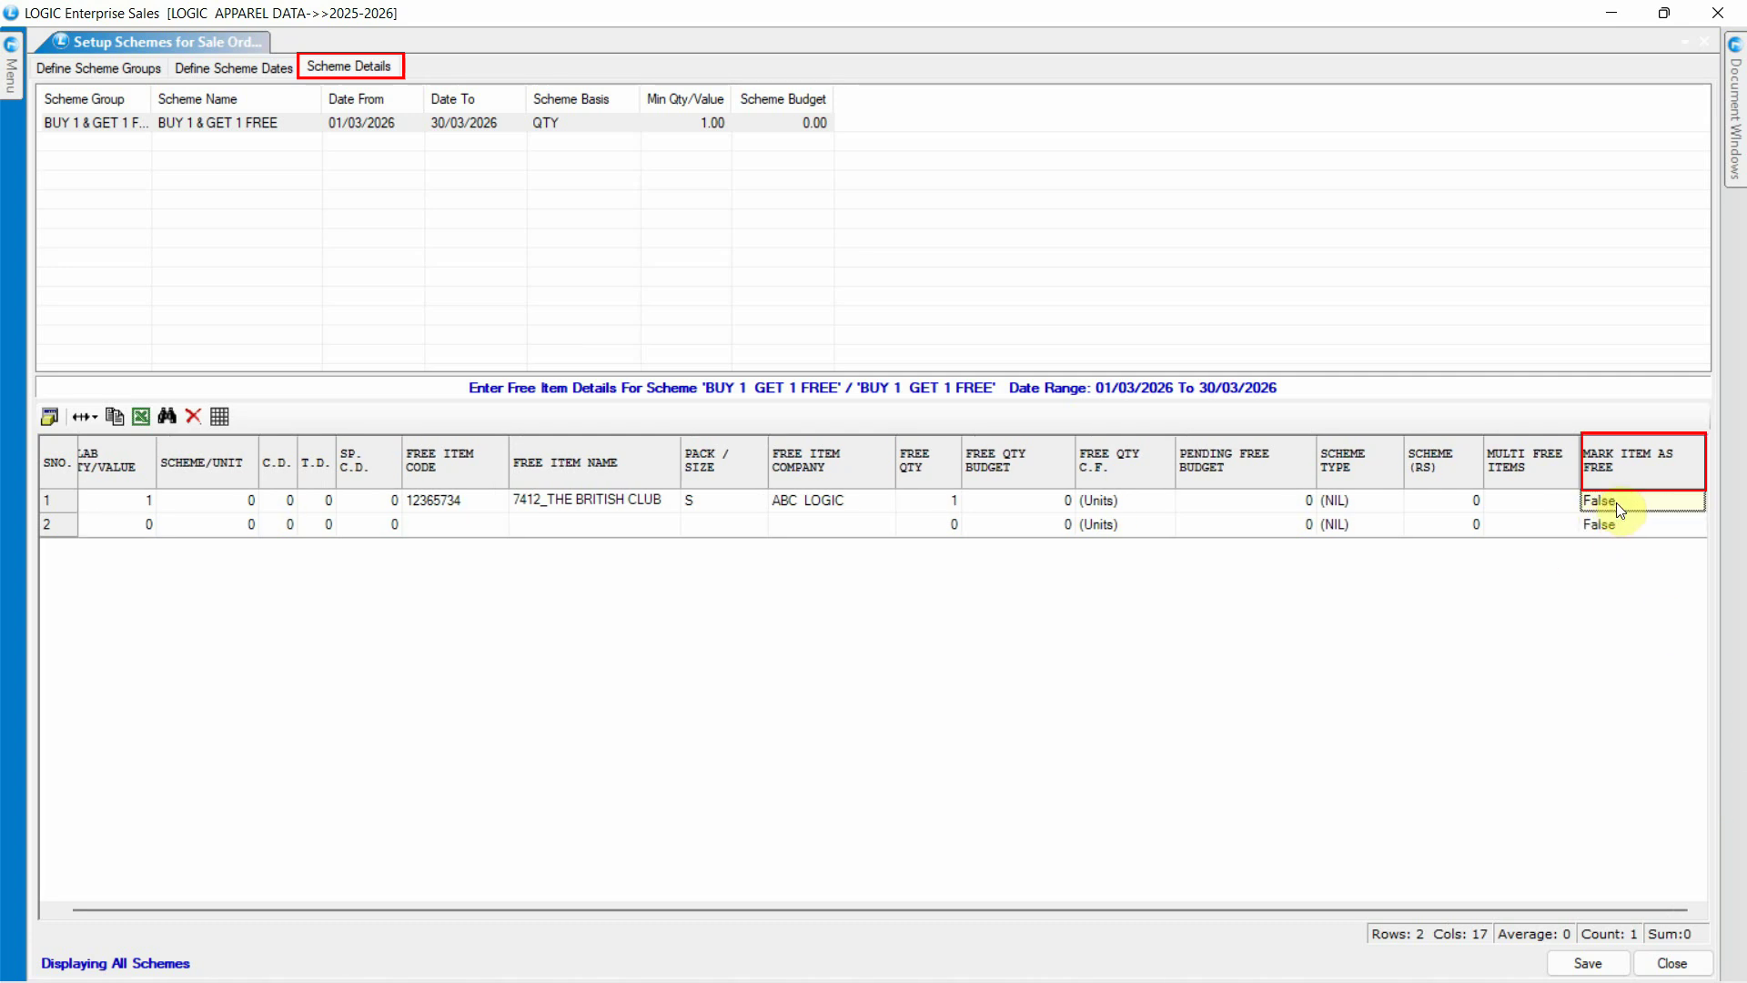
click(1616, 502)
click(1586, 500)
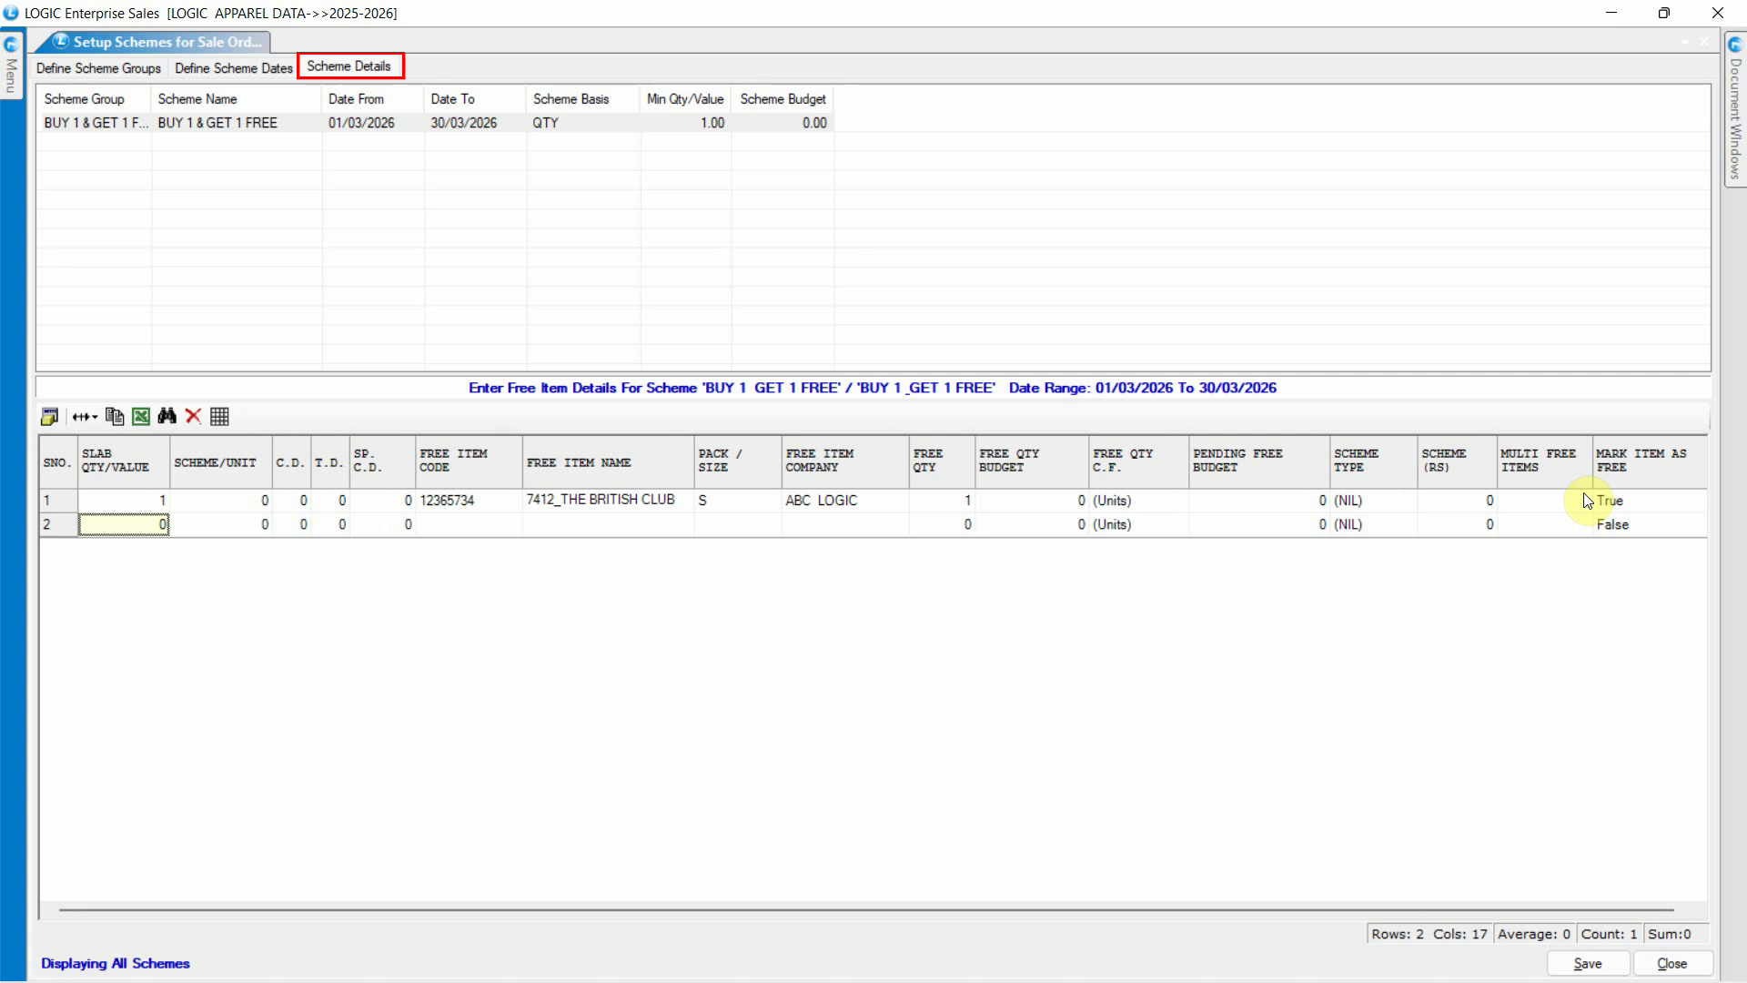
click(1589, 963)
click(860, 583)
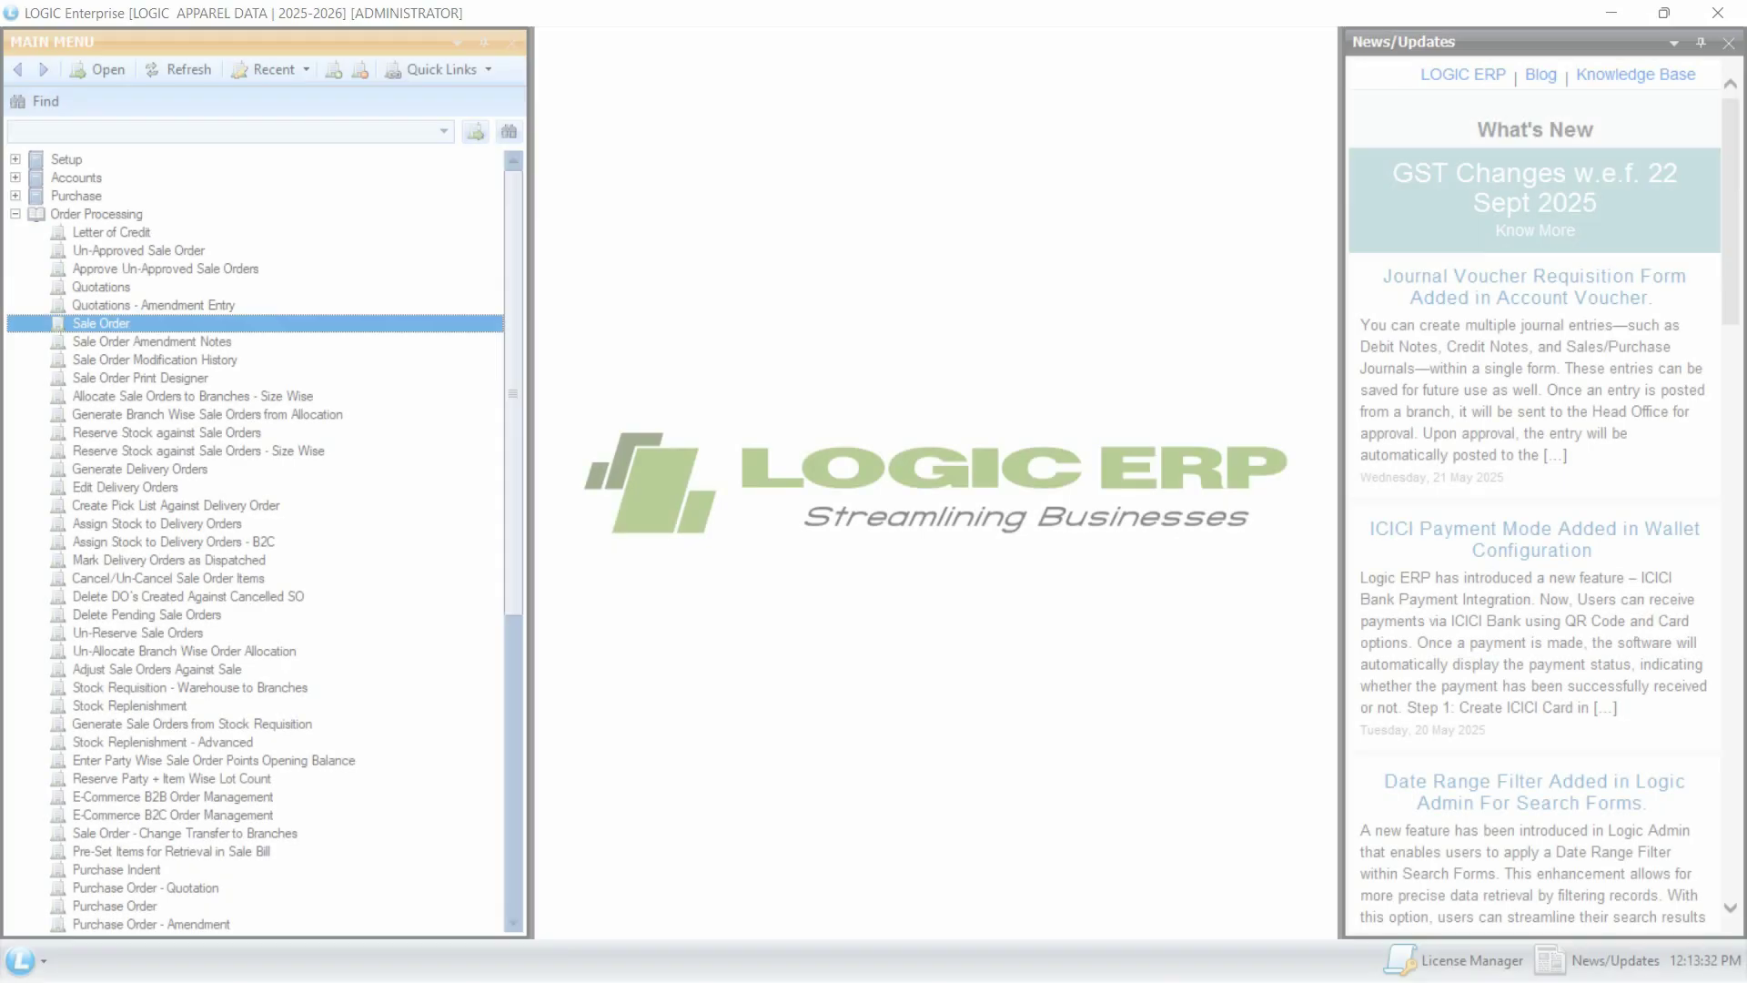
- Open a sale order, select ABC APPARELS PVT LTD of Mohali as the customer, and proceed to the item details
double_click(204, 324)
text(ABC APPA)
click(654, 497)
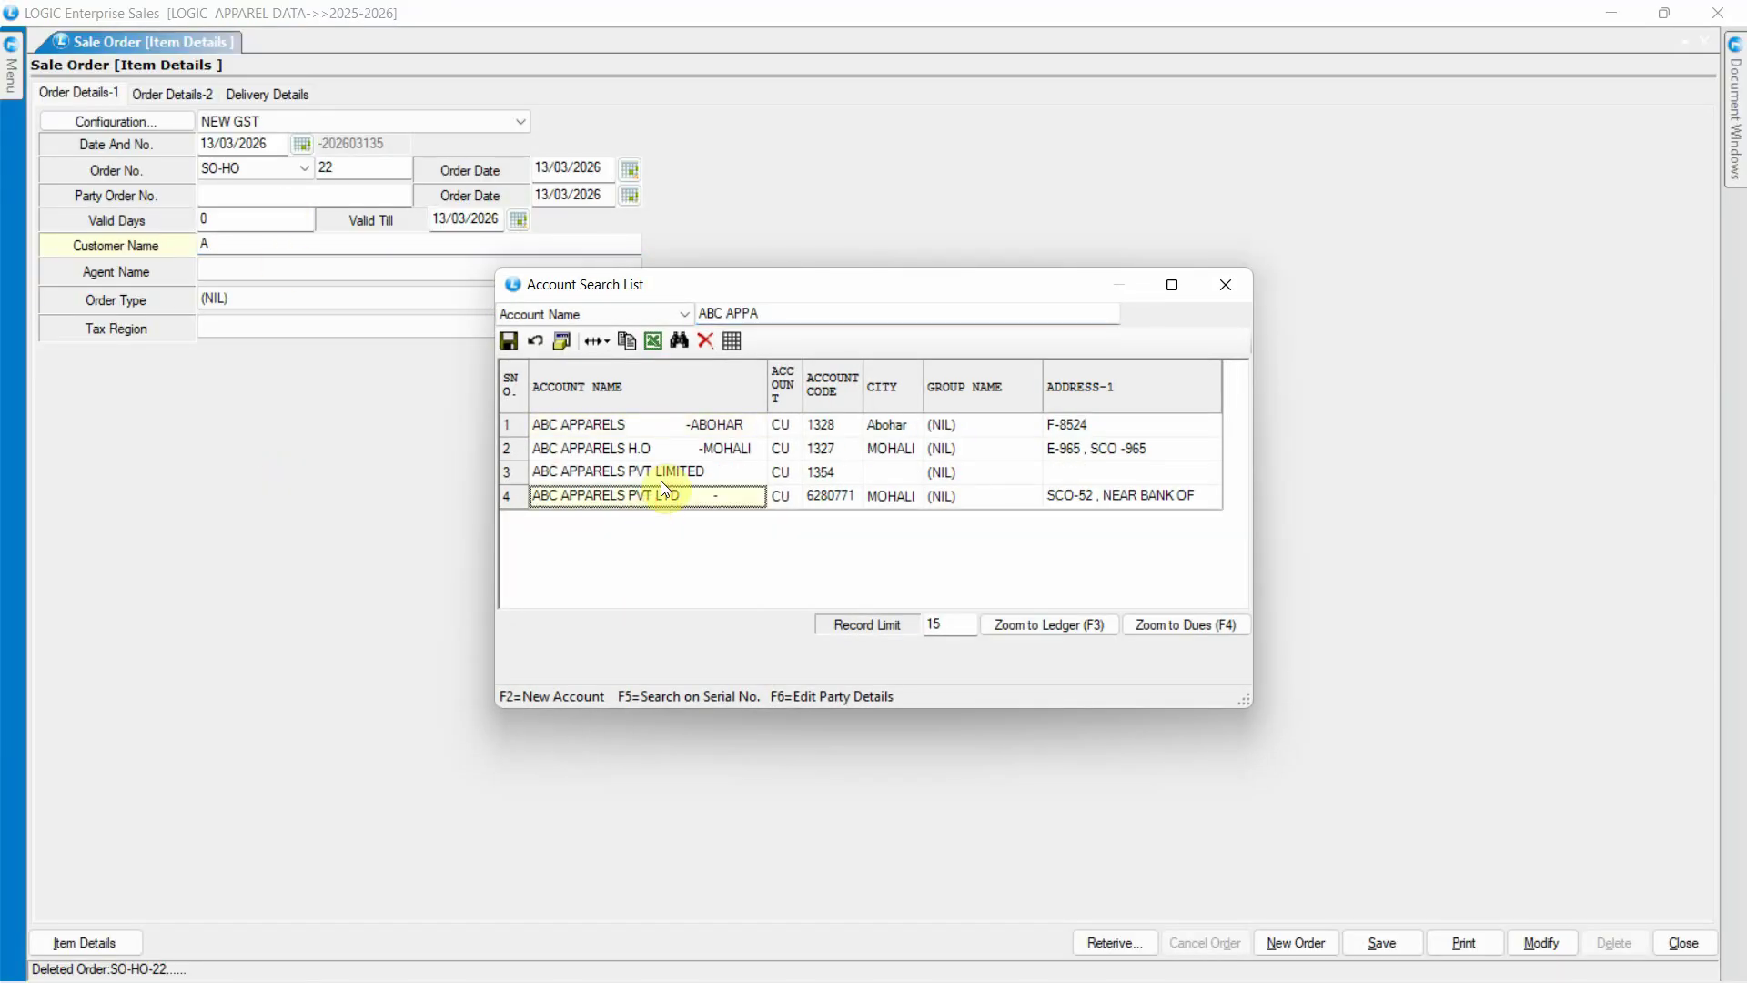
key(Return)
key(Return)
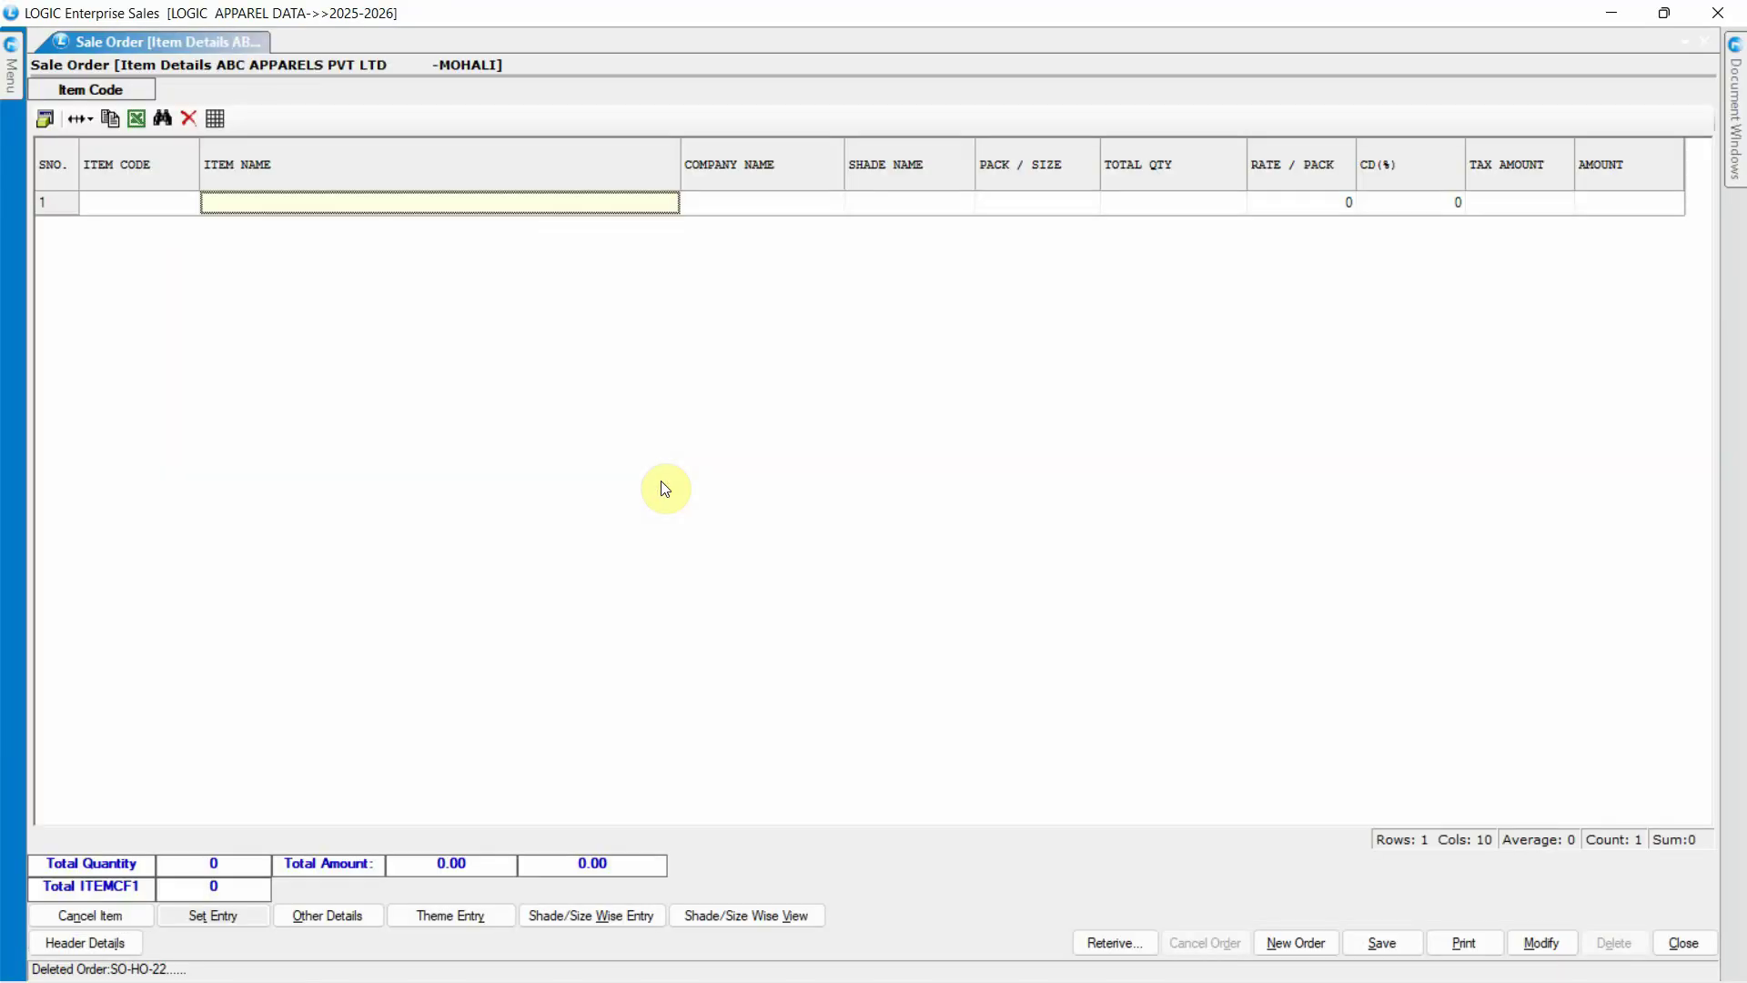
- Add the item 003_MINI CLUB BOYS SHIRT BNB to the sale order's first row with quantity 1
text(003)
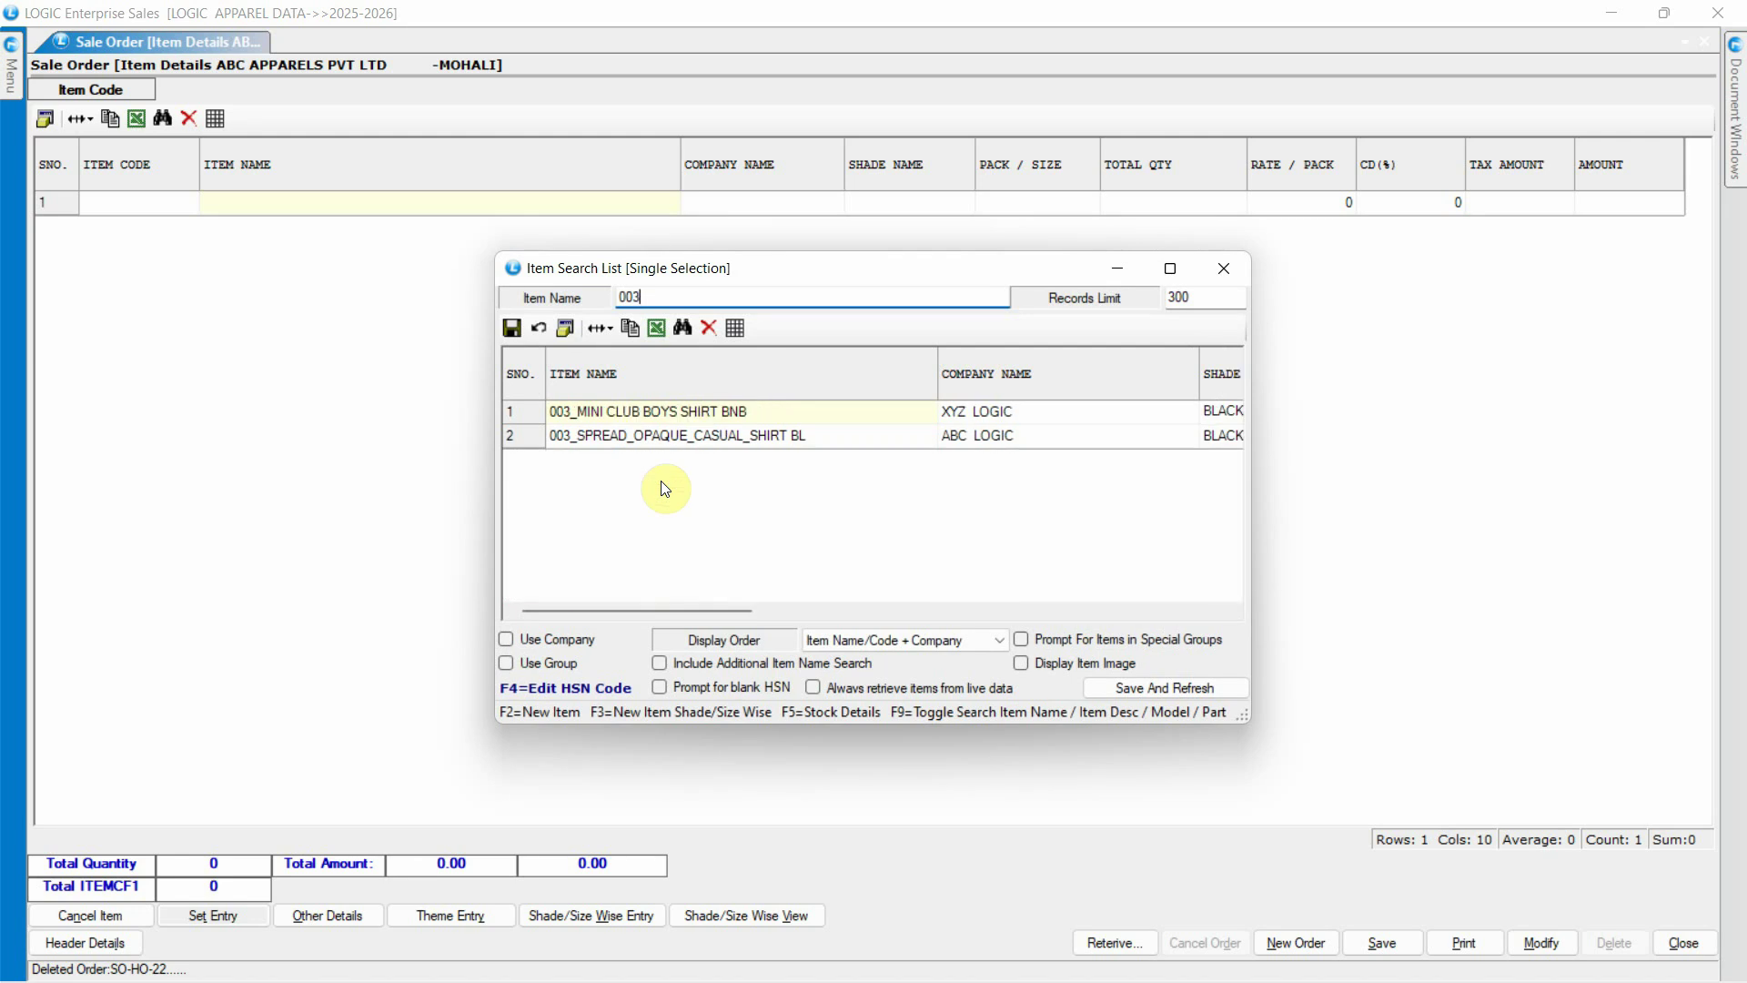
key(Return)
text(1)
key(Return)
key(Return)
key(Return)
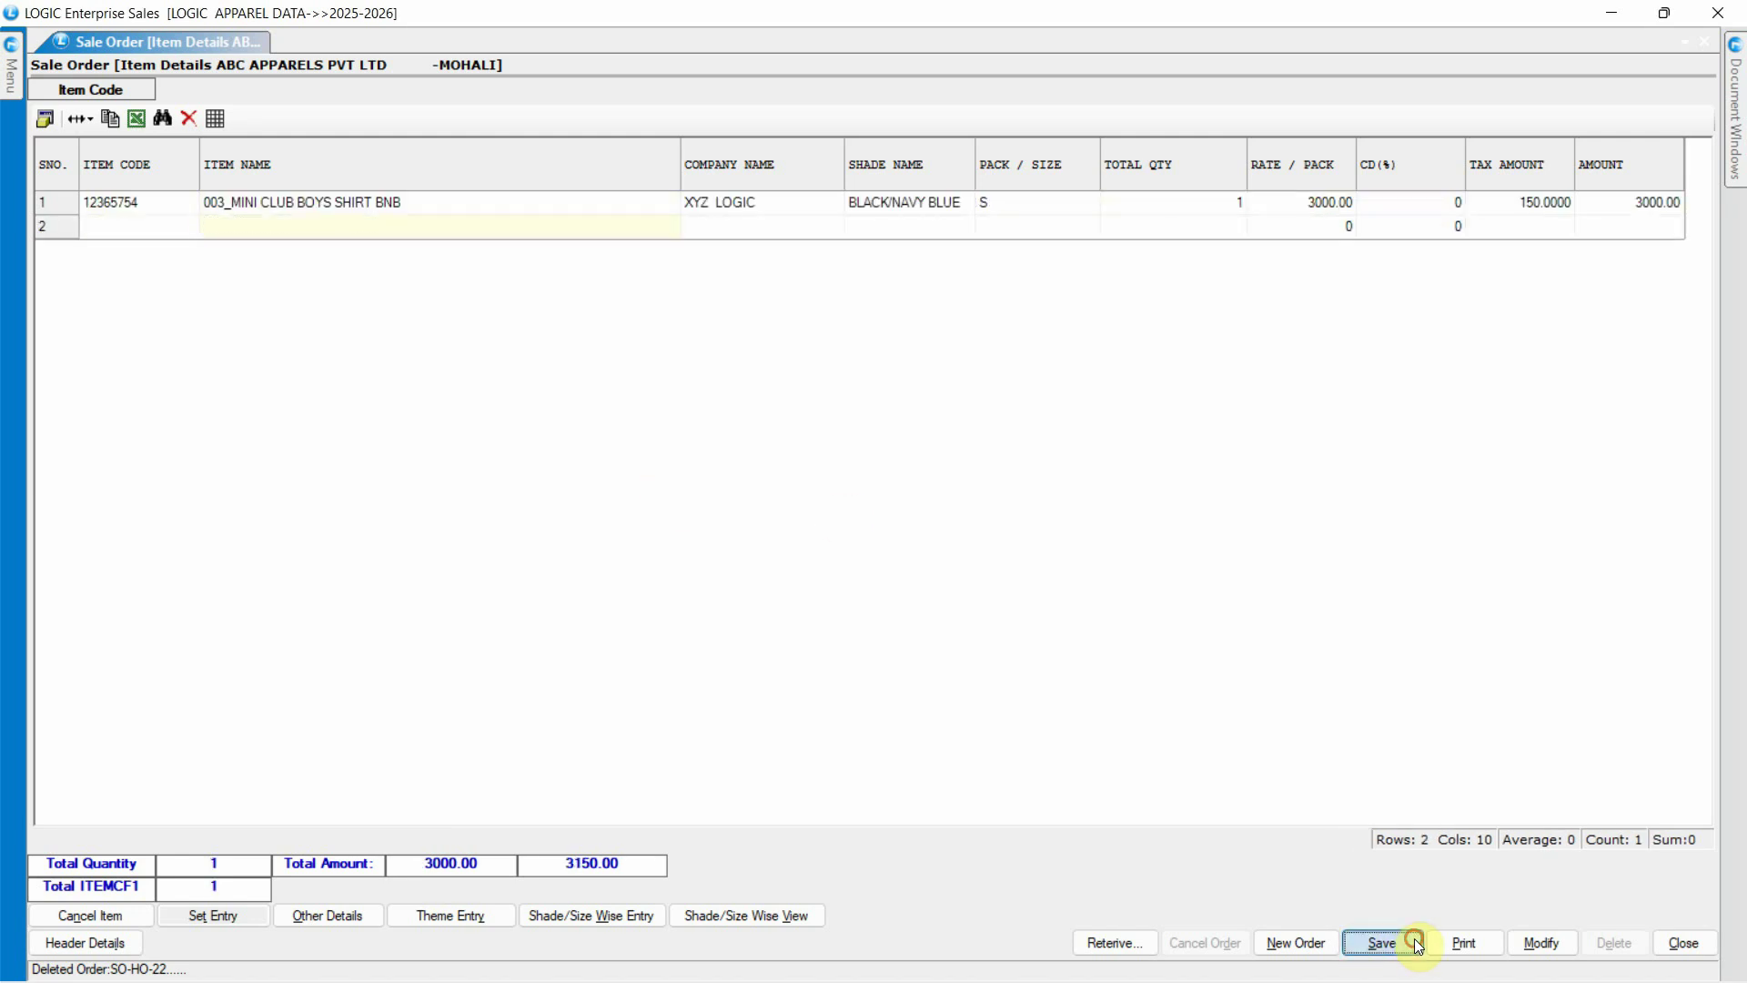
- Save the sale order, review the free item of the BUY 1 & GET 1 FREE scheme, and apply that scheme to the order
click(1415, 943)
click(901, 580)
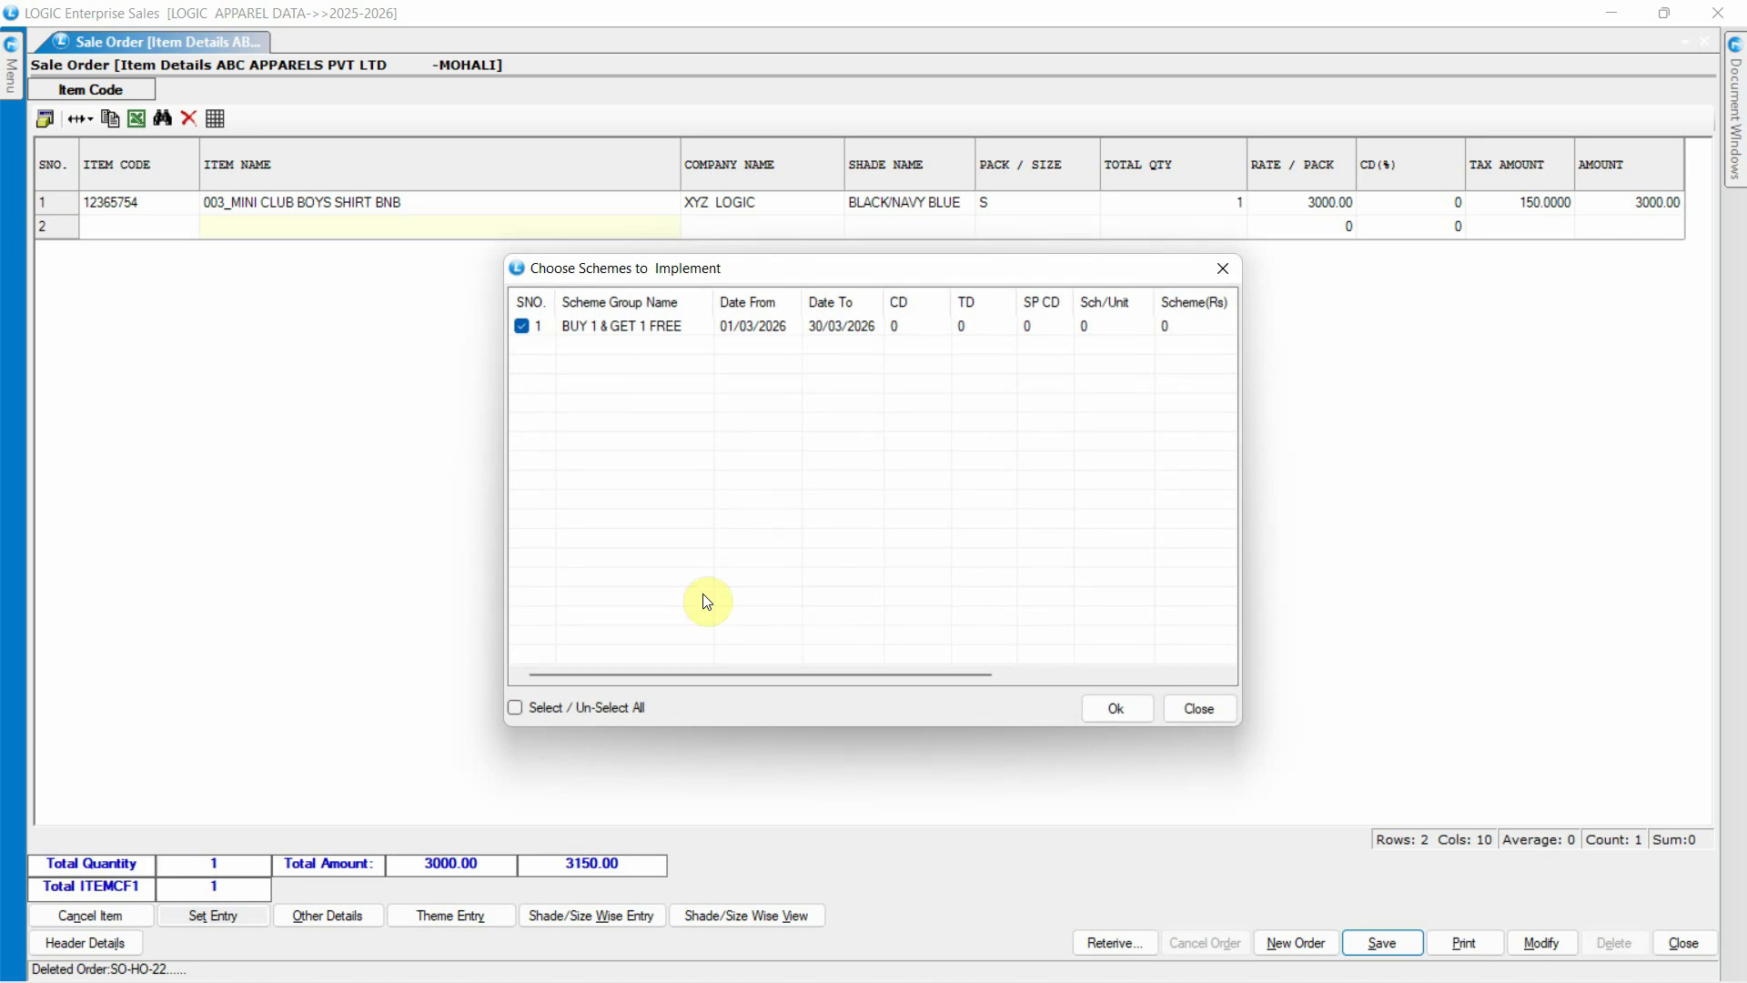
click(617, 331)
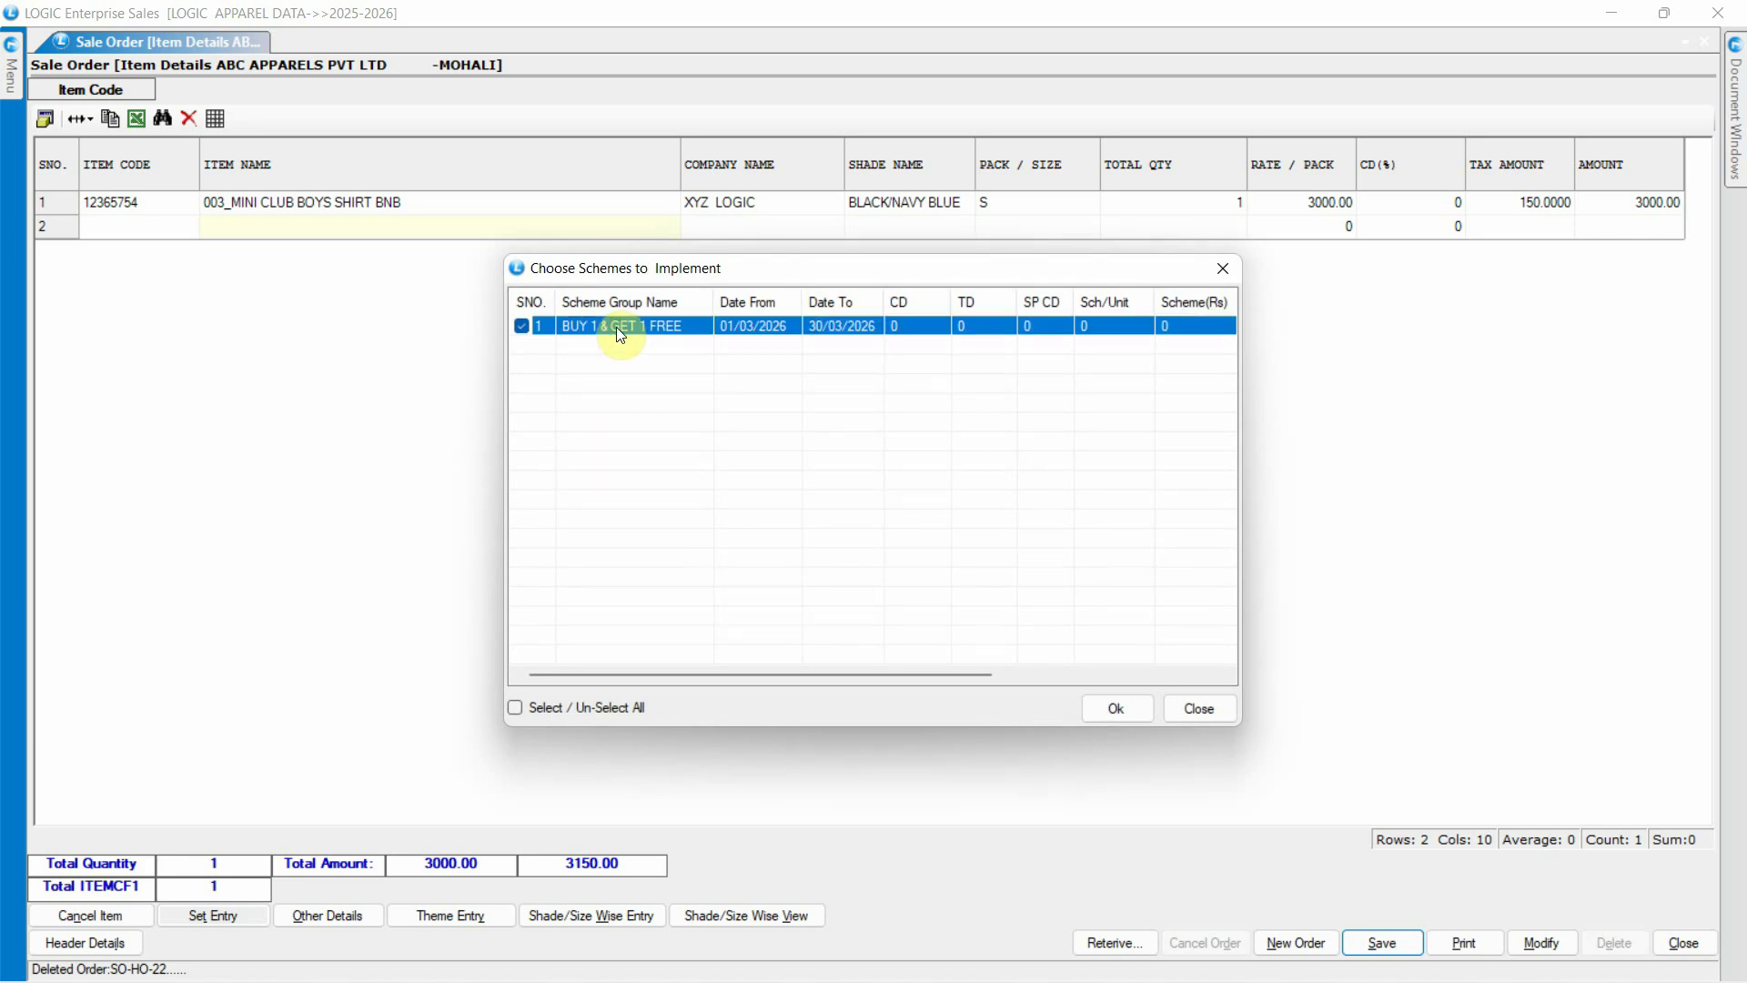
drag(655, 674, 924, 660)
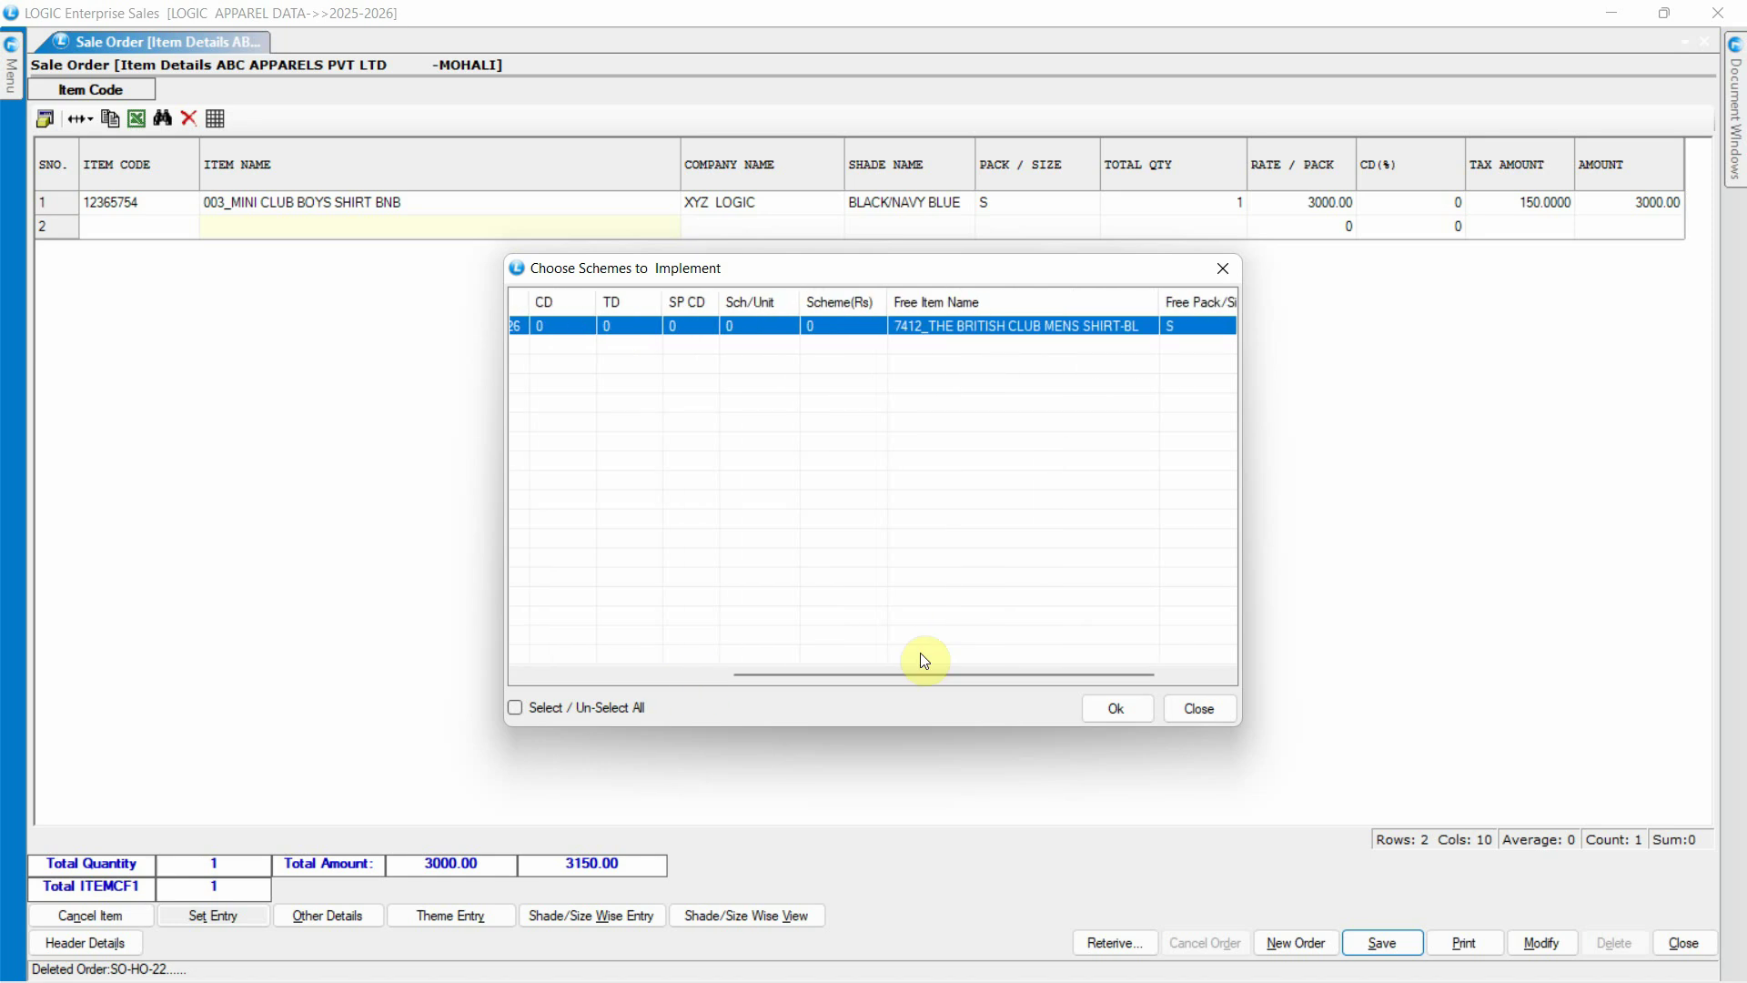
drag(921, 674, 685, 681)
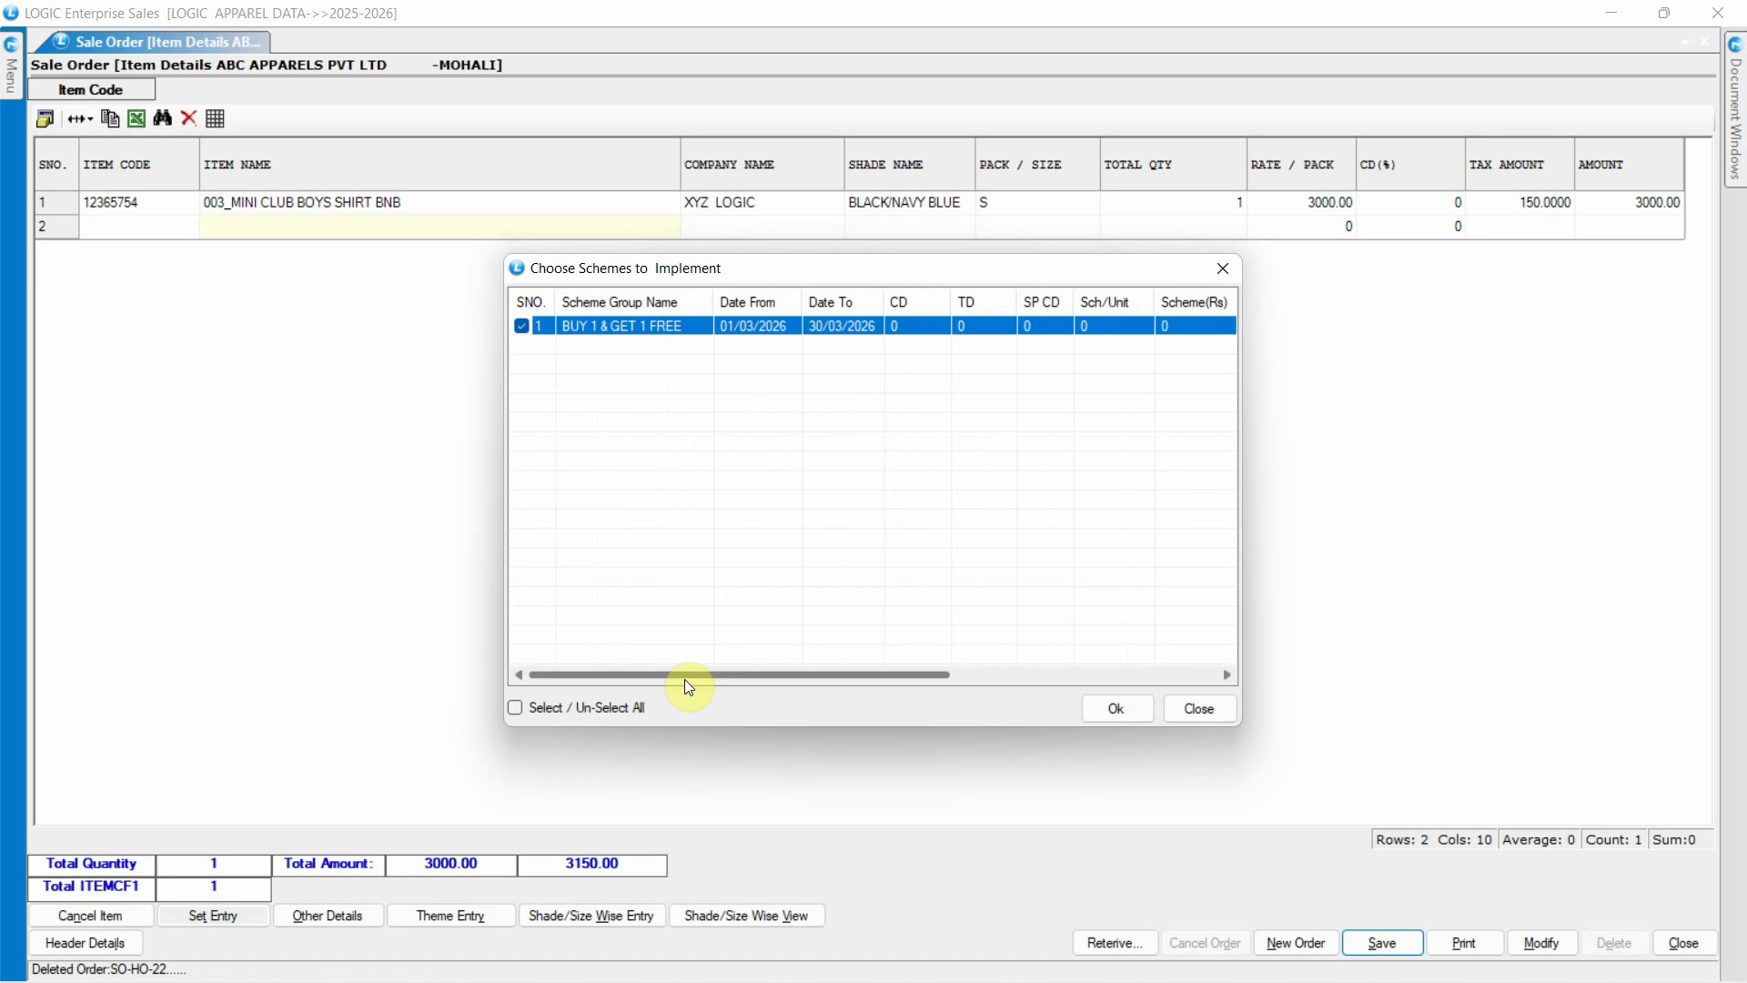
click(1114, 707)
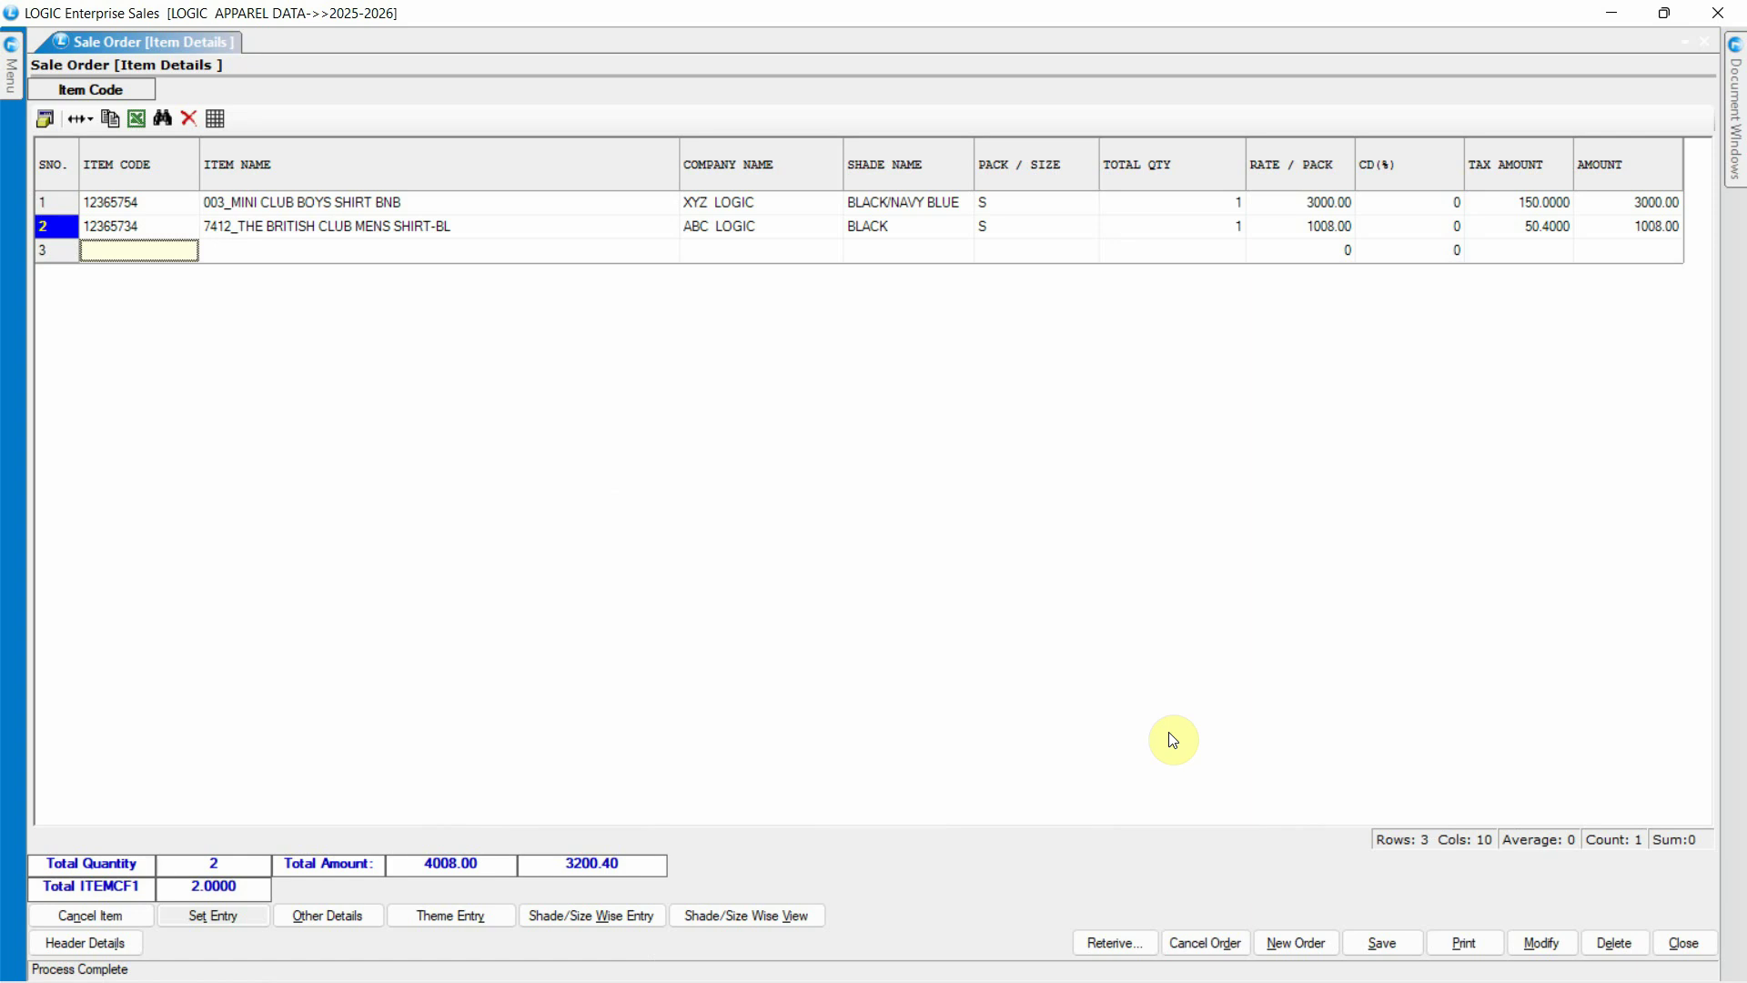
- Check the Scheme/Unit deduction and net amount in the saved order's other details, and close them
click(297, 915)
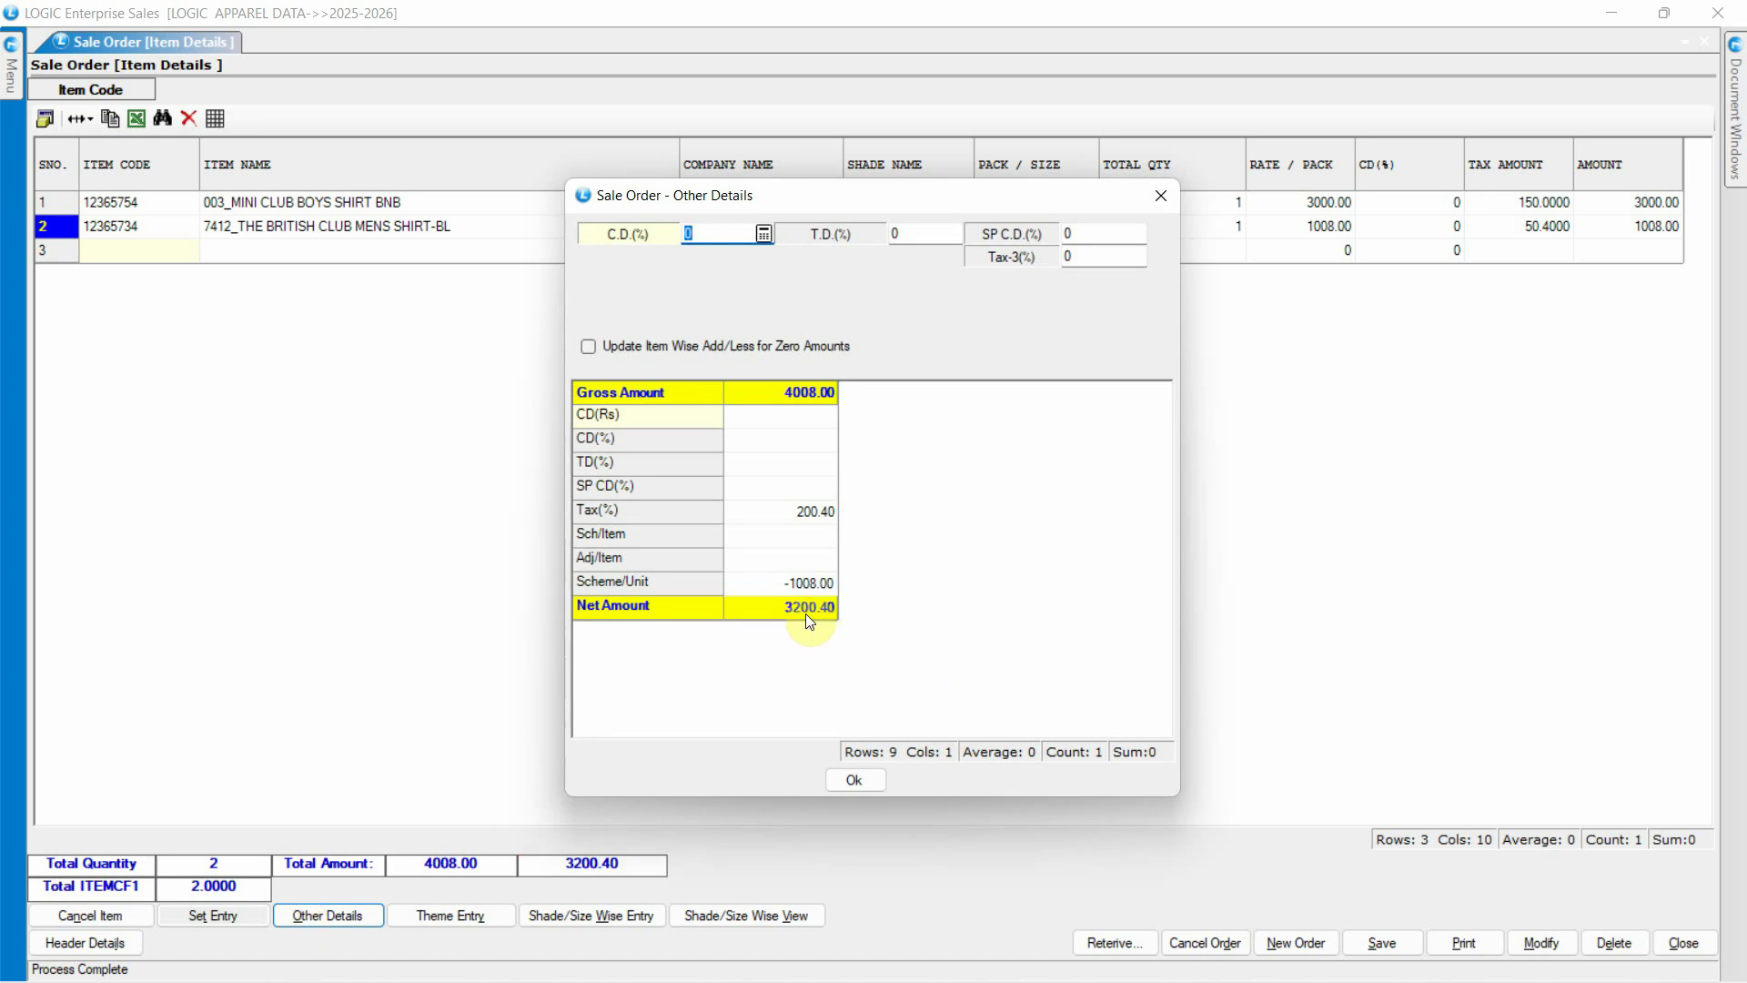
click(701, 581)
click(829, 586)
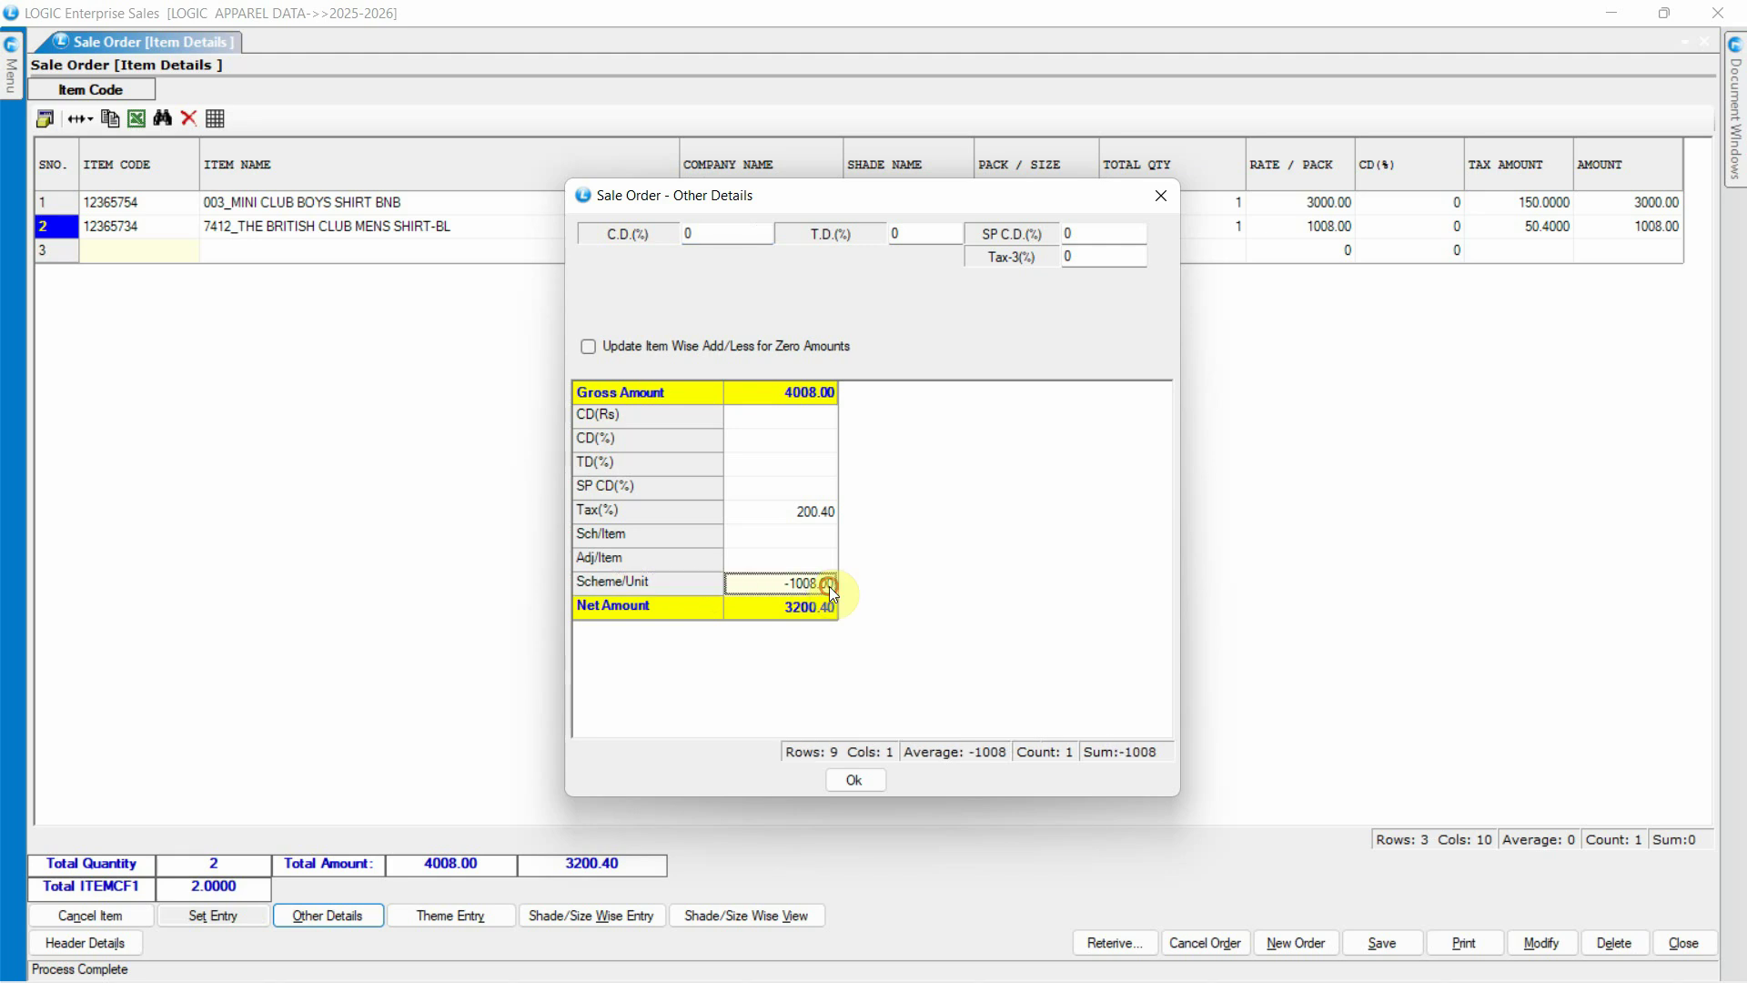
click(879, 780)
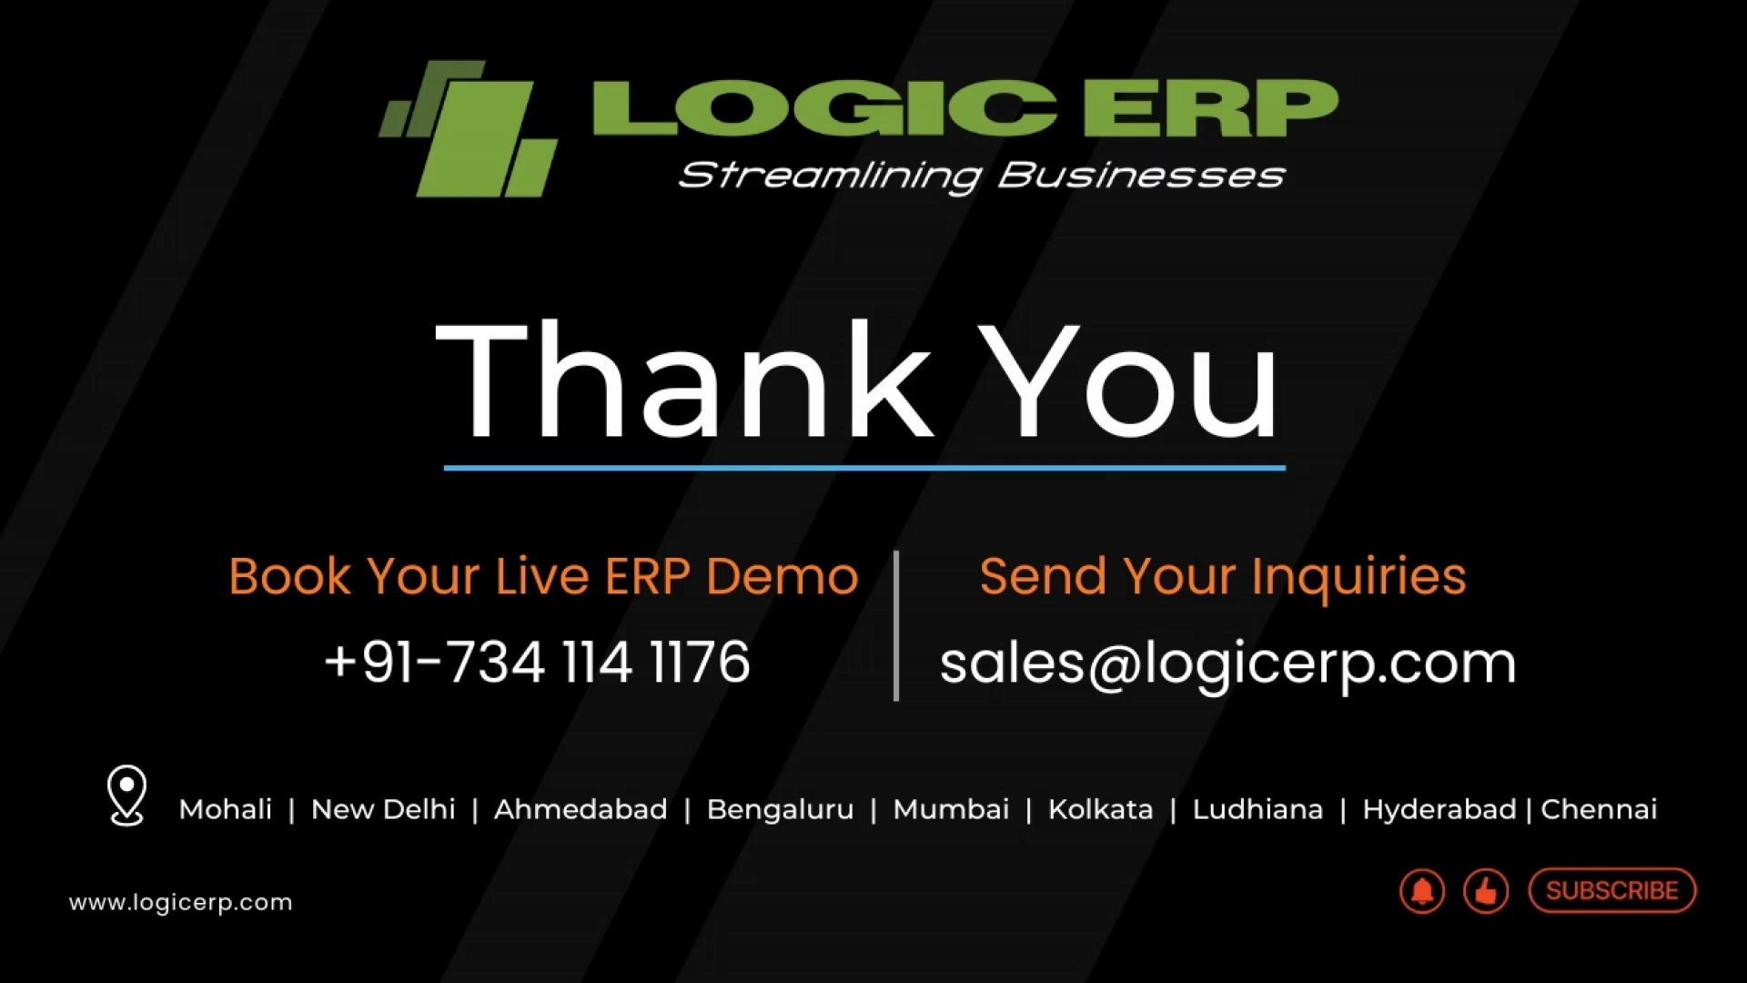